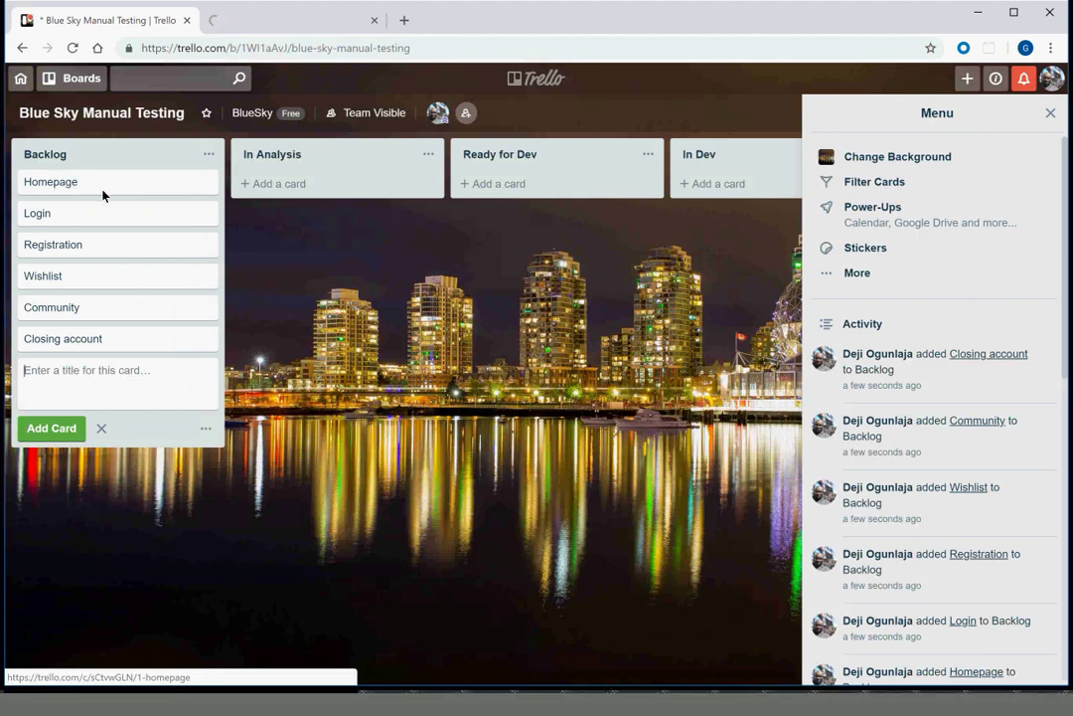
Move the Homepage card from Backlog to In Analysis and start its description with "Given I am on the Giftrete Homepage"
left_click_drag(97, 183, 331, 200)
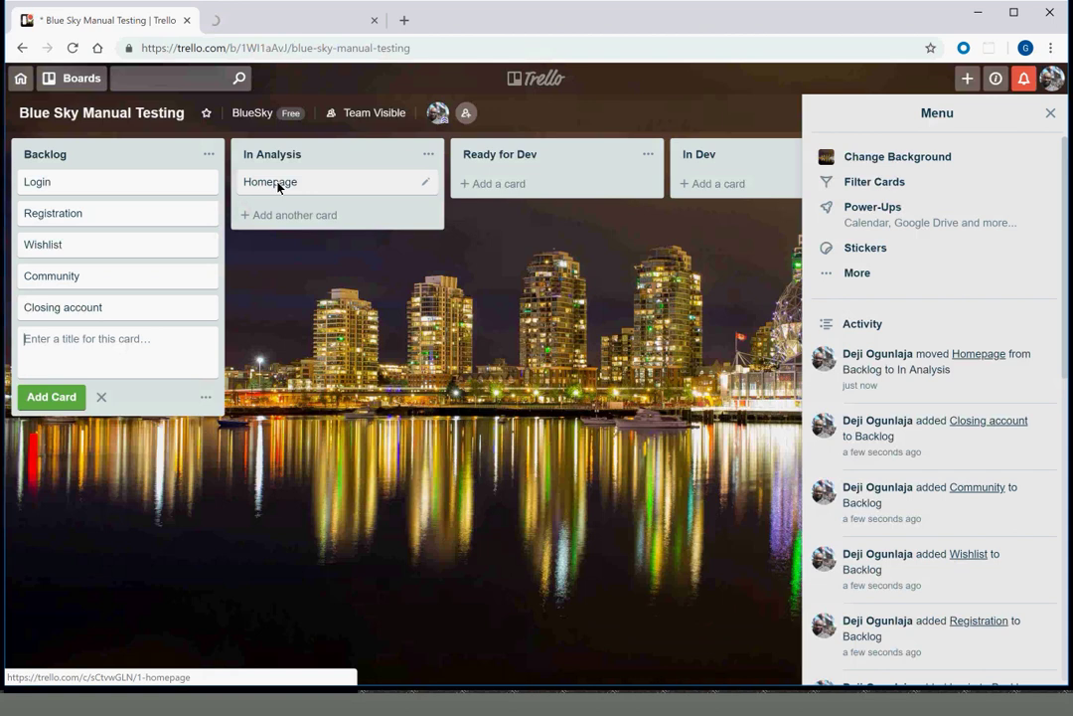
left_click(278, 187)
left_click(304, 230)
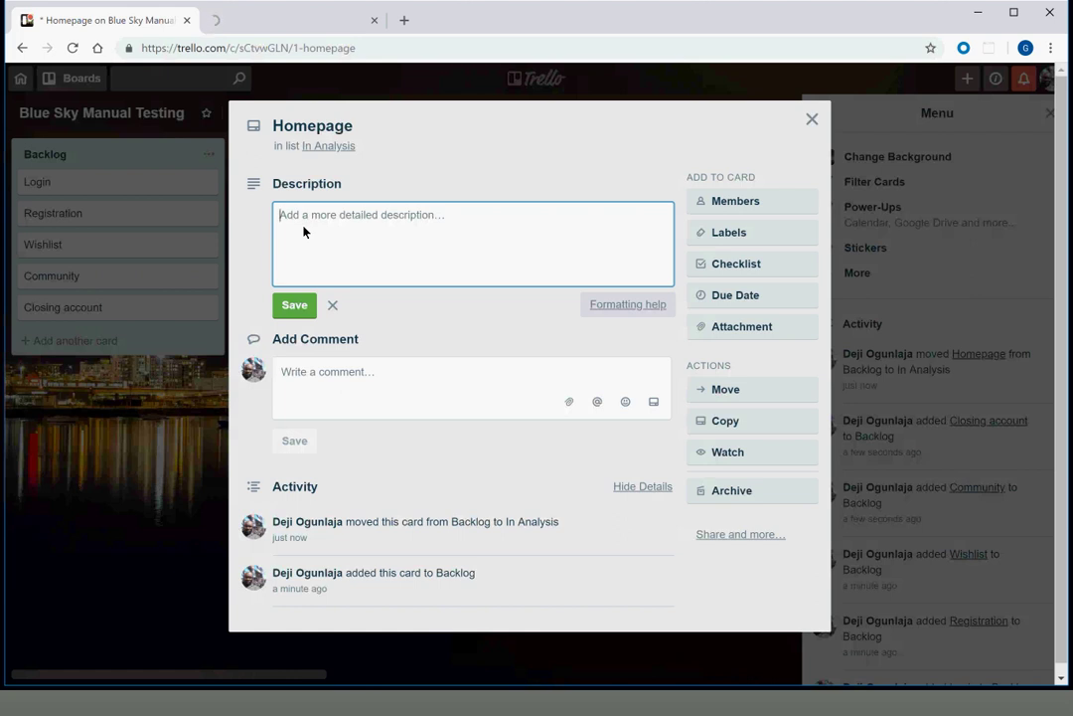
type("G")
key("BackSpace")
type("Given I am ")
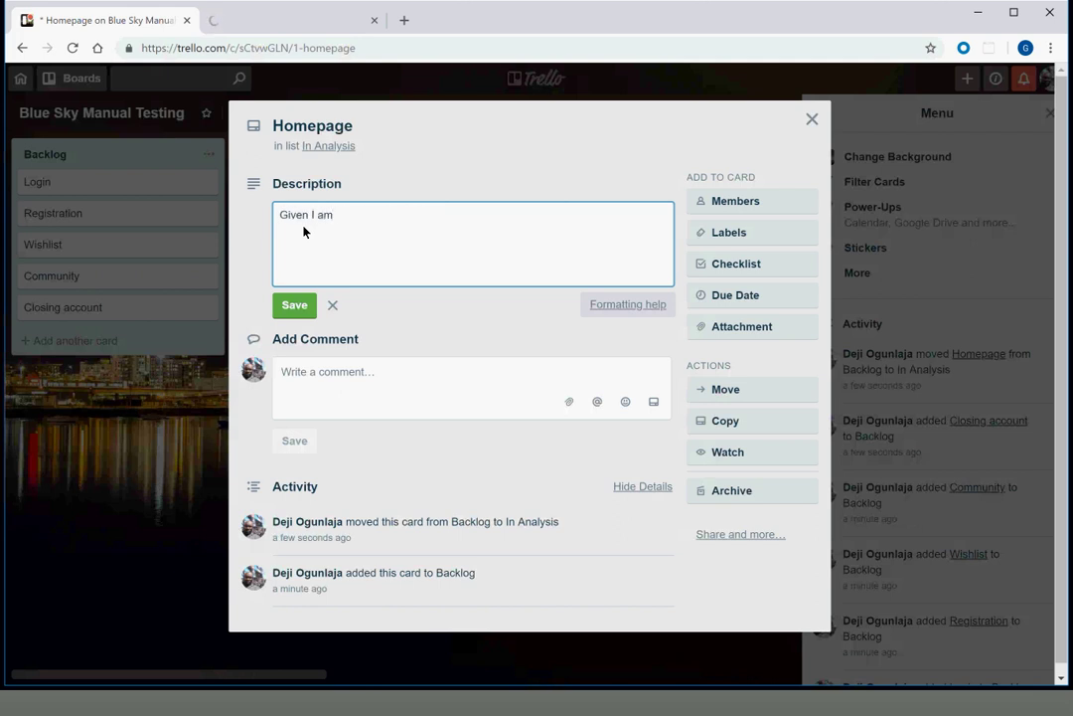
type("on the Giftrete Homepage")
key("Return")
type("W")
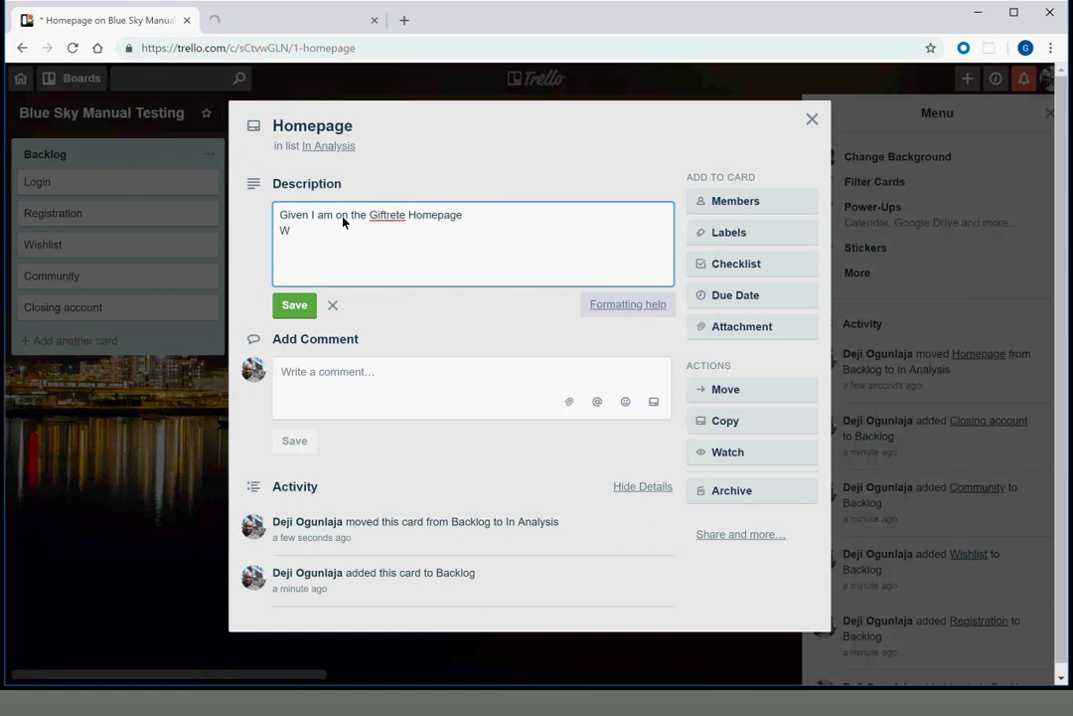
Reword the first line of the Homepage description to "Given I navigate to the Giftrete Homepage"
key("BackSpace")
key("BackSpace")
key("BackSpace")
key("BackSpace")
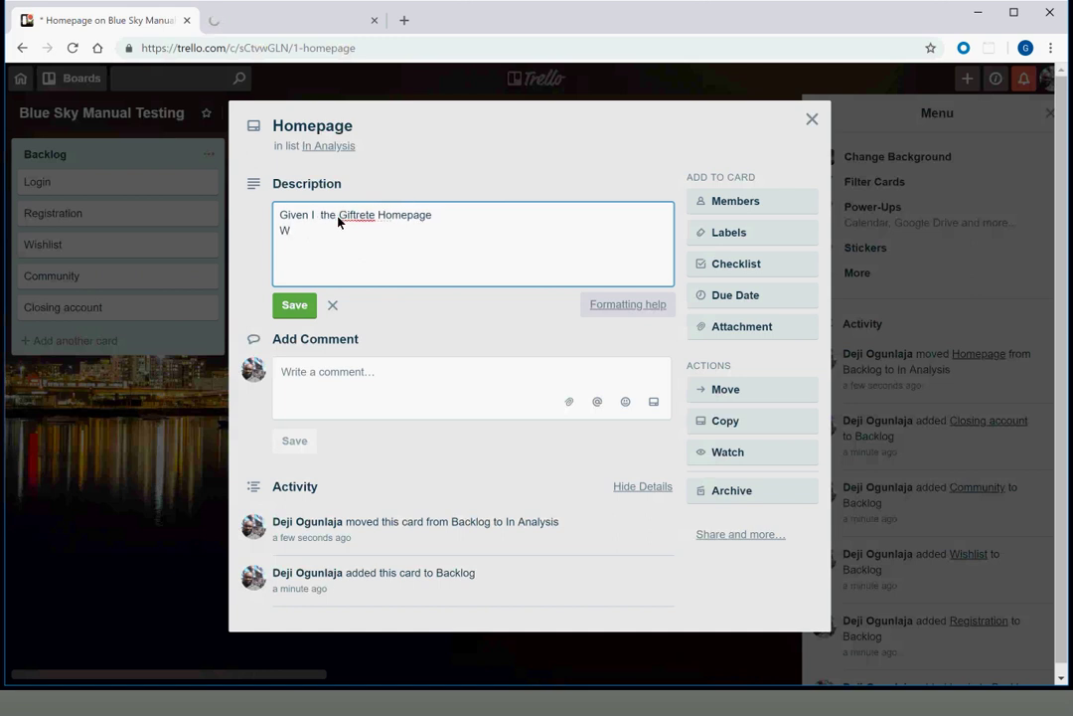
type("navigate")
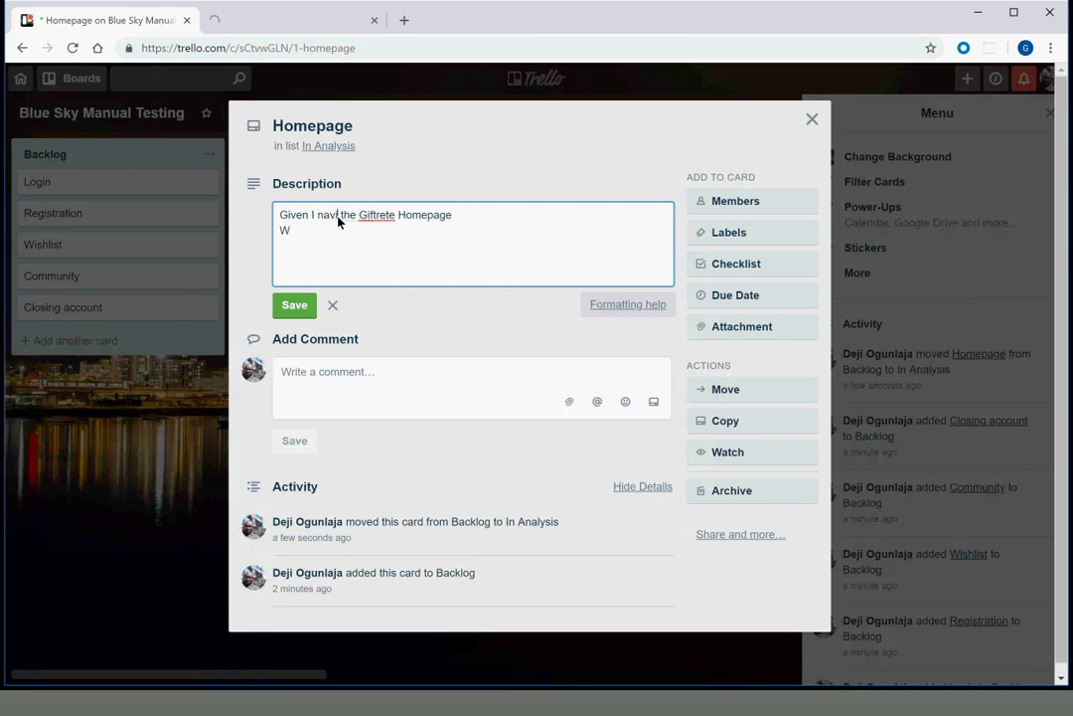
type(" to")
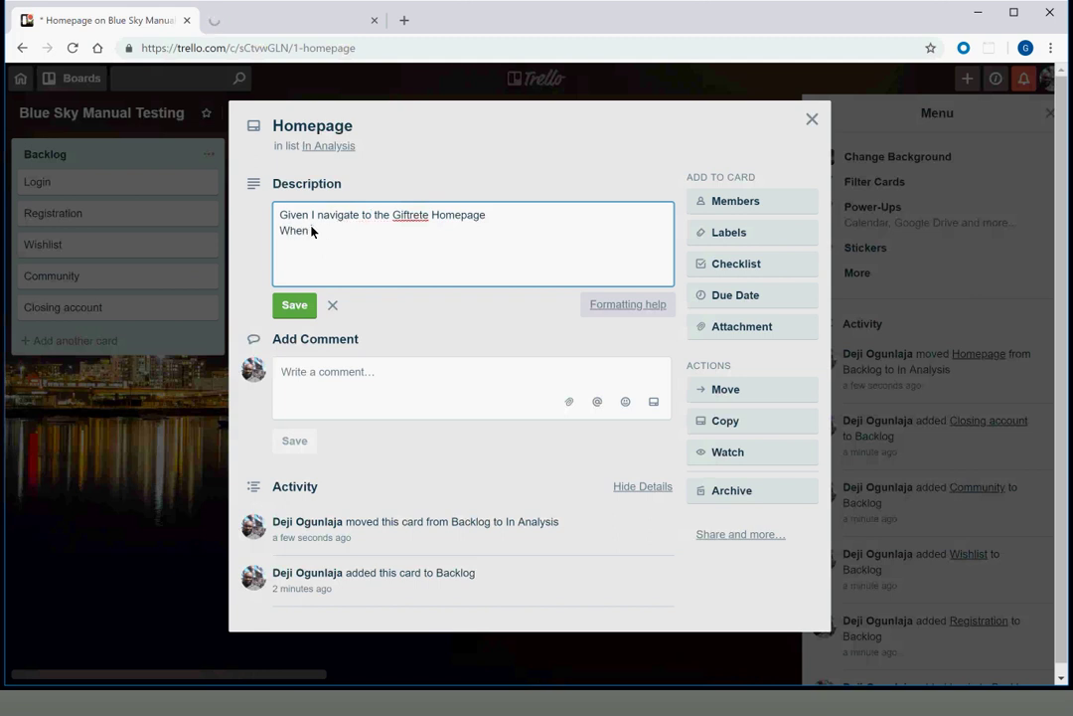
Continue the Homepage description with the lines "When I access then site" and "Then I should see the banner"
type("I access then site")
key("Return")
type("Then I")
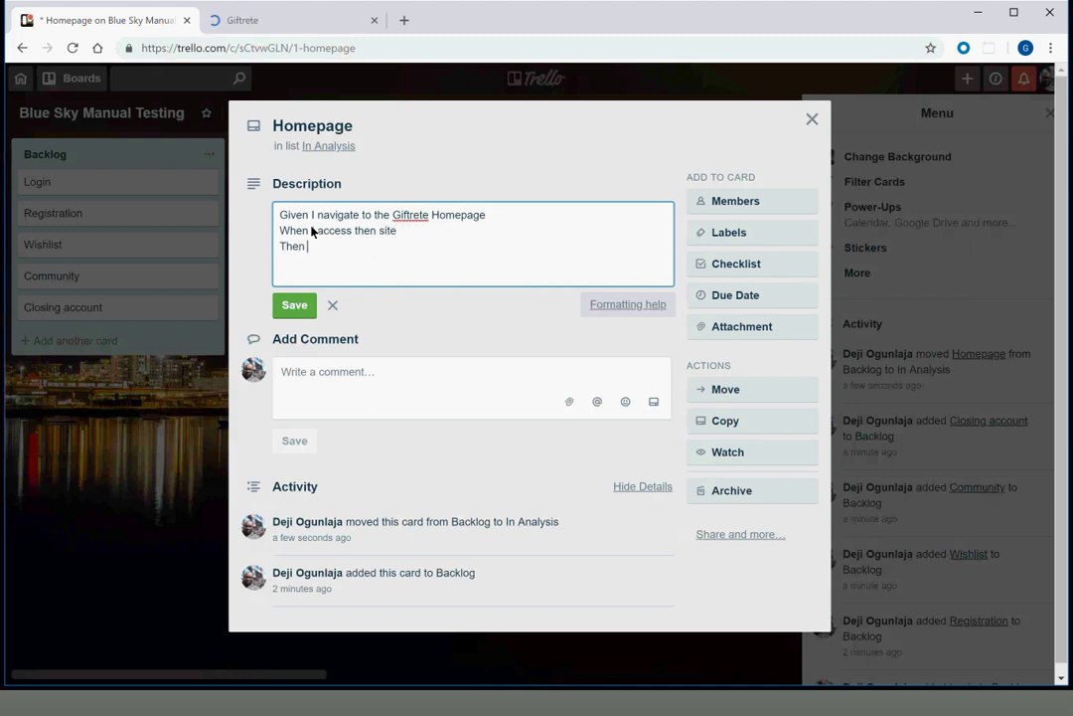
type(" should be")
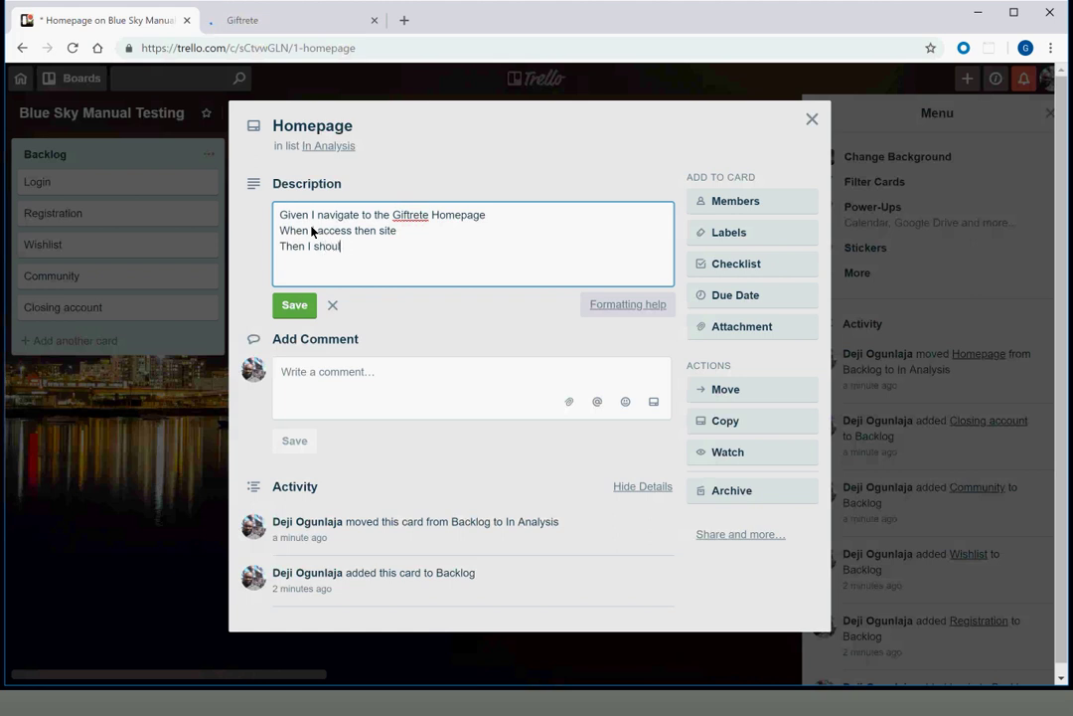
key("BackSpace")
key("BackSpace")
type("see the banner")
Add the lines "And the menu", "And the categories sections" and "And the item sections" to the Homepage description
key("Return")
type("And the ")
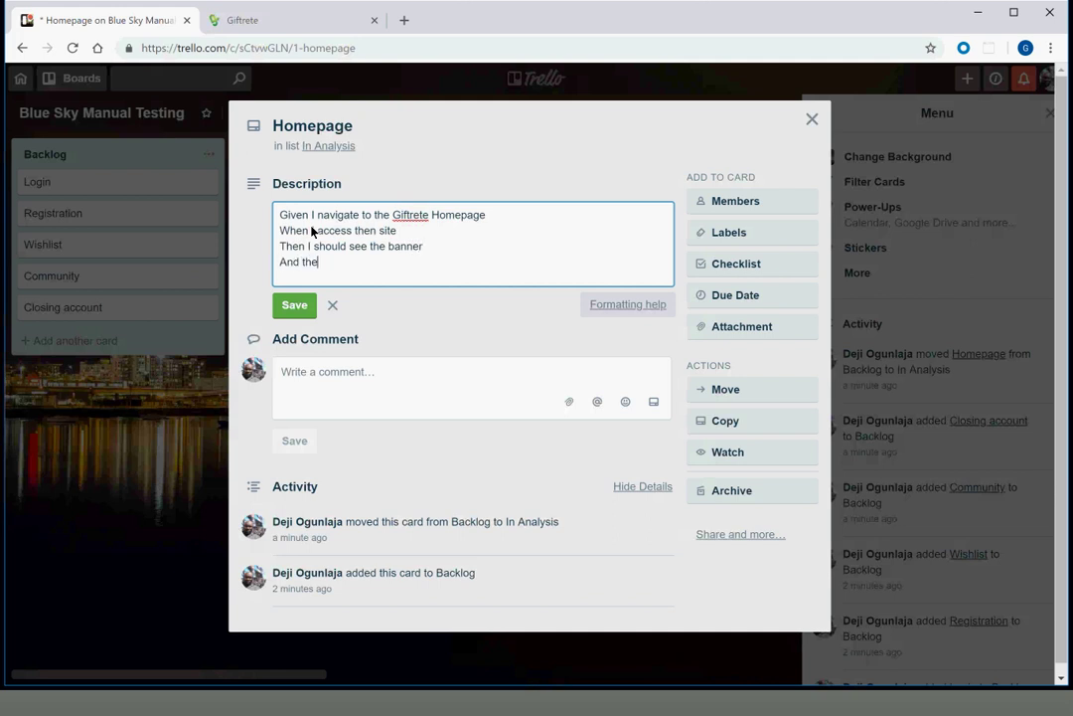
type("menu")
key("Return")
type("And the")
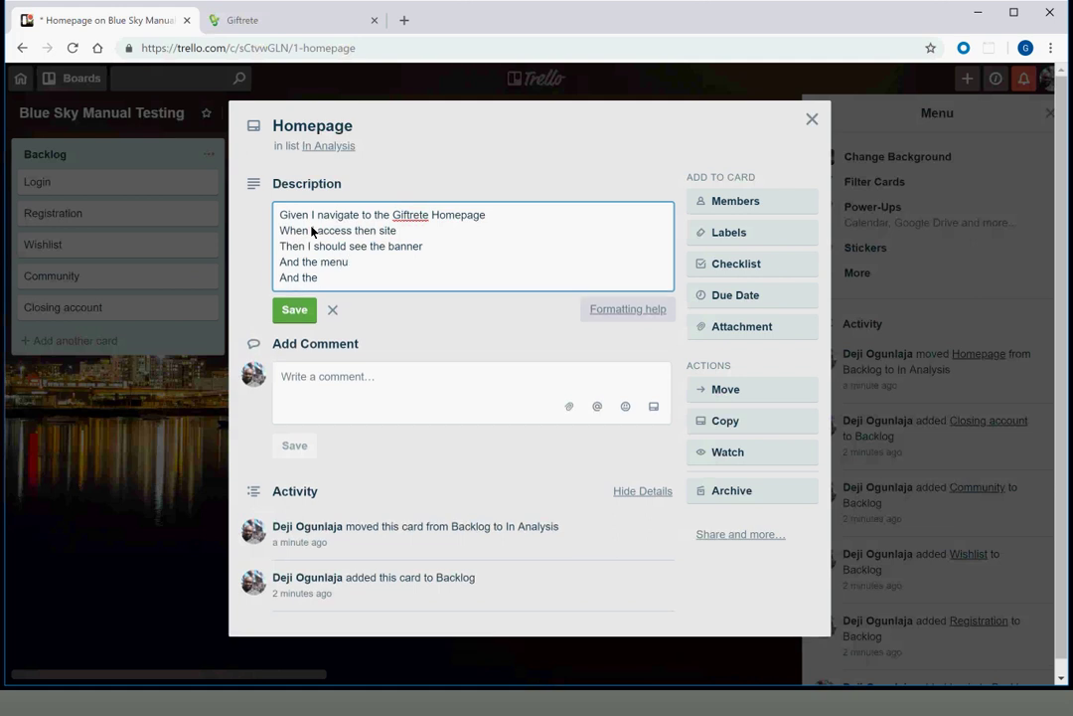
type(" categories section")
key("Return")
type("And the item")
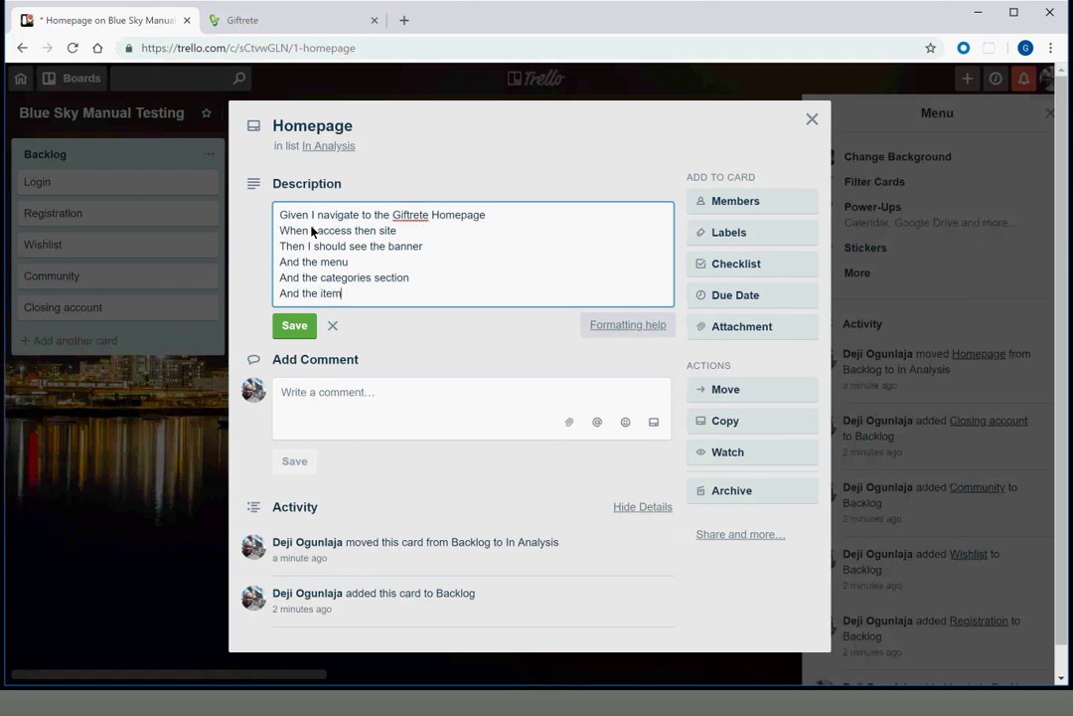
type(" sections")
Check the description against the Giftrete homepage, and save and close the Homepage card
left_click(280, 30)
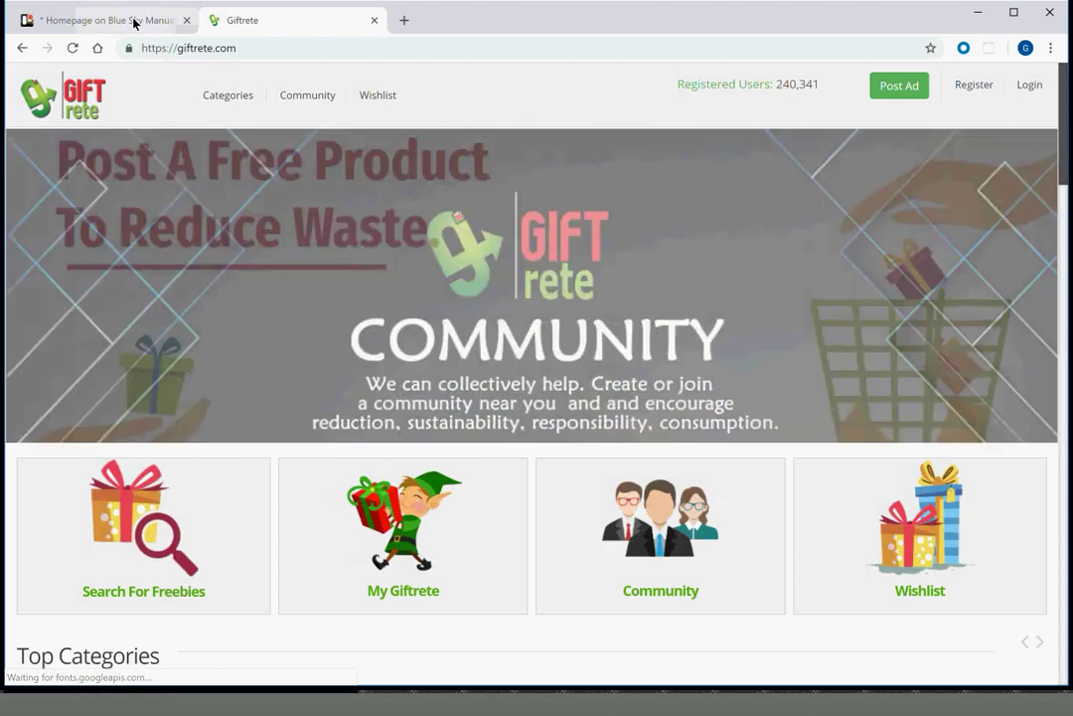
left_click(131, 21)
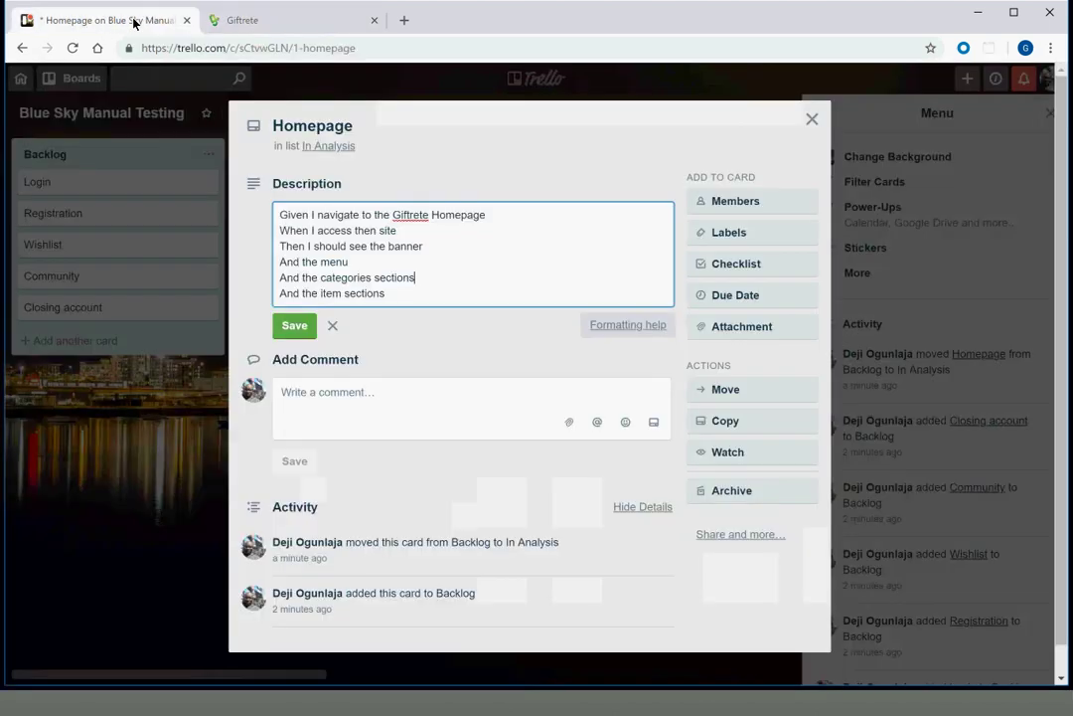
left_click(300, 325)
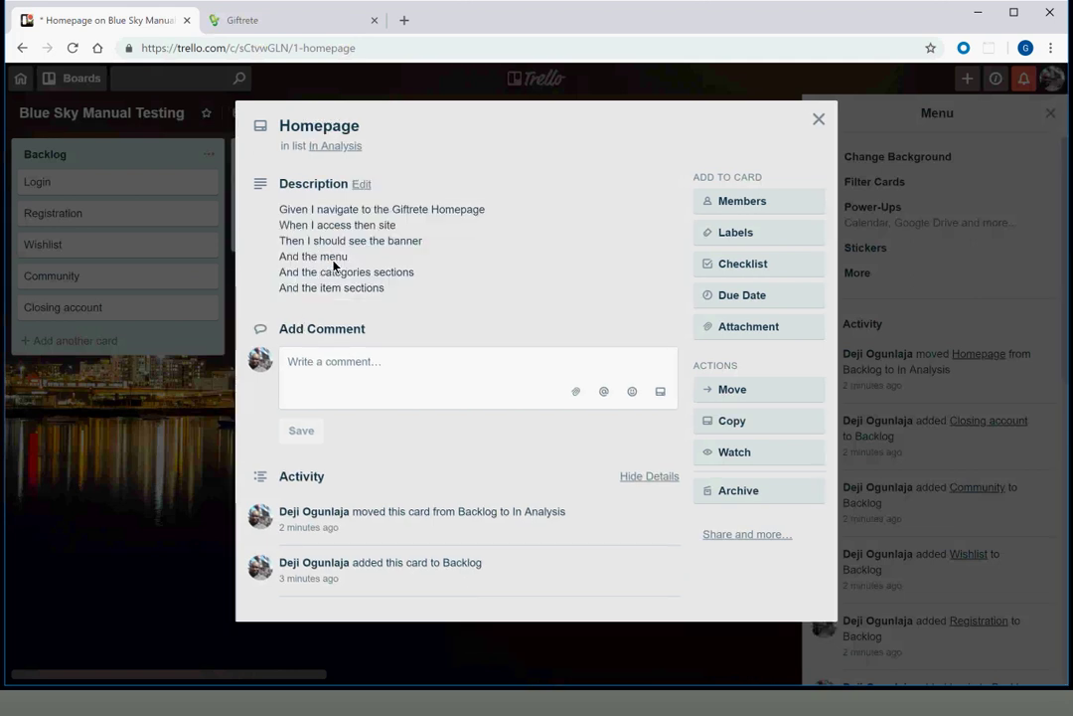
left_click(818, 118)
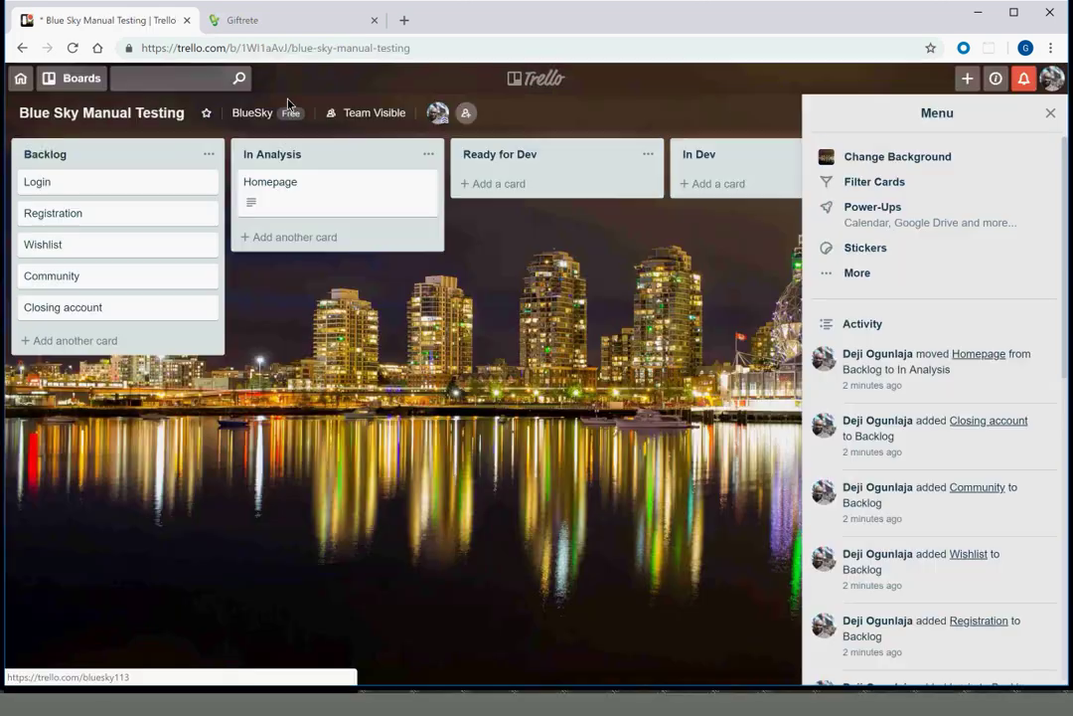
Open the Login card, move it from Backlog to the In Analysis list and close it
left_click(105, 181)
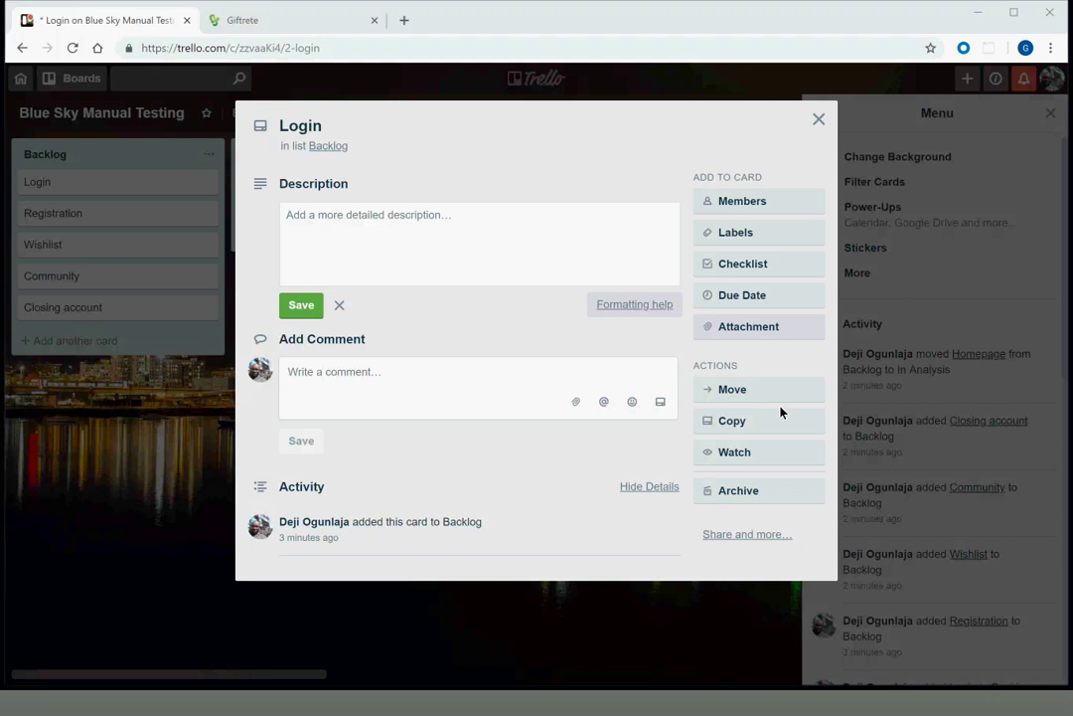
left_click(320, 147)
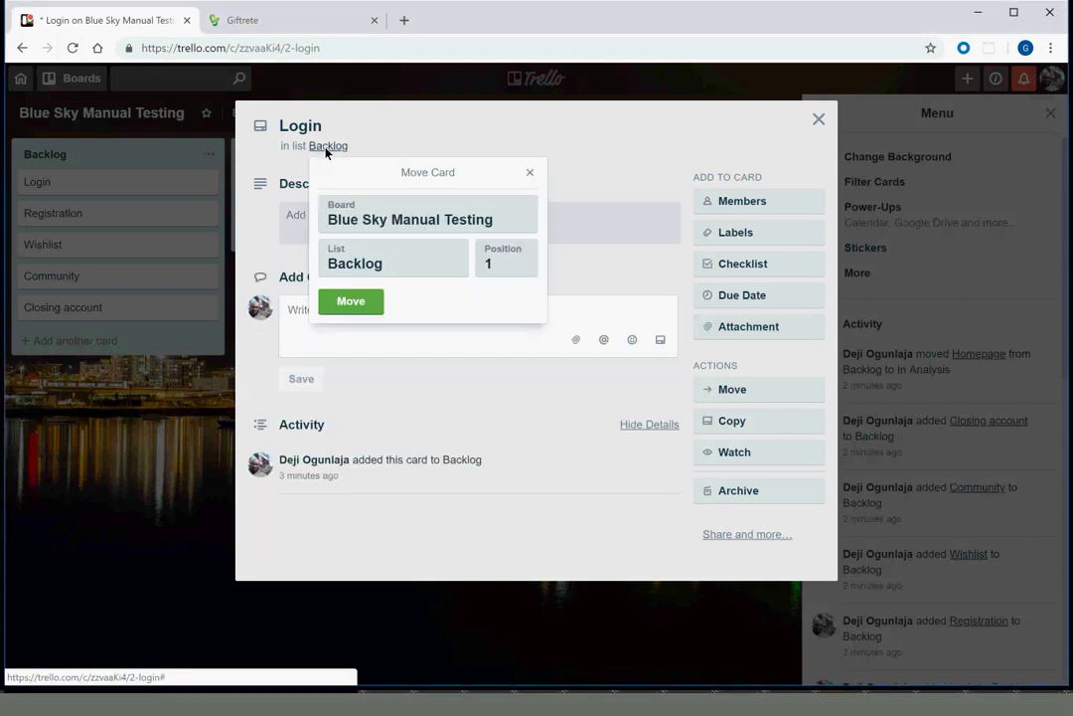
left_click(390, 265)
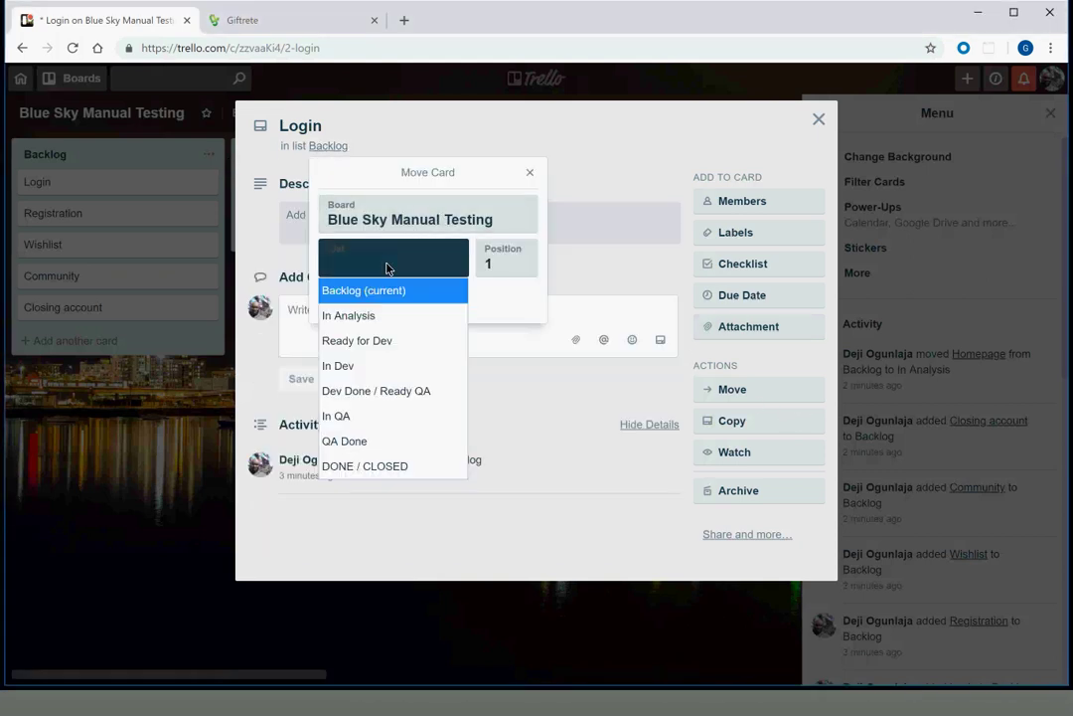
left_click(384, 316)
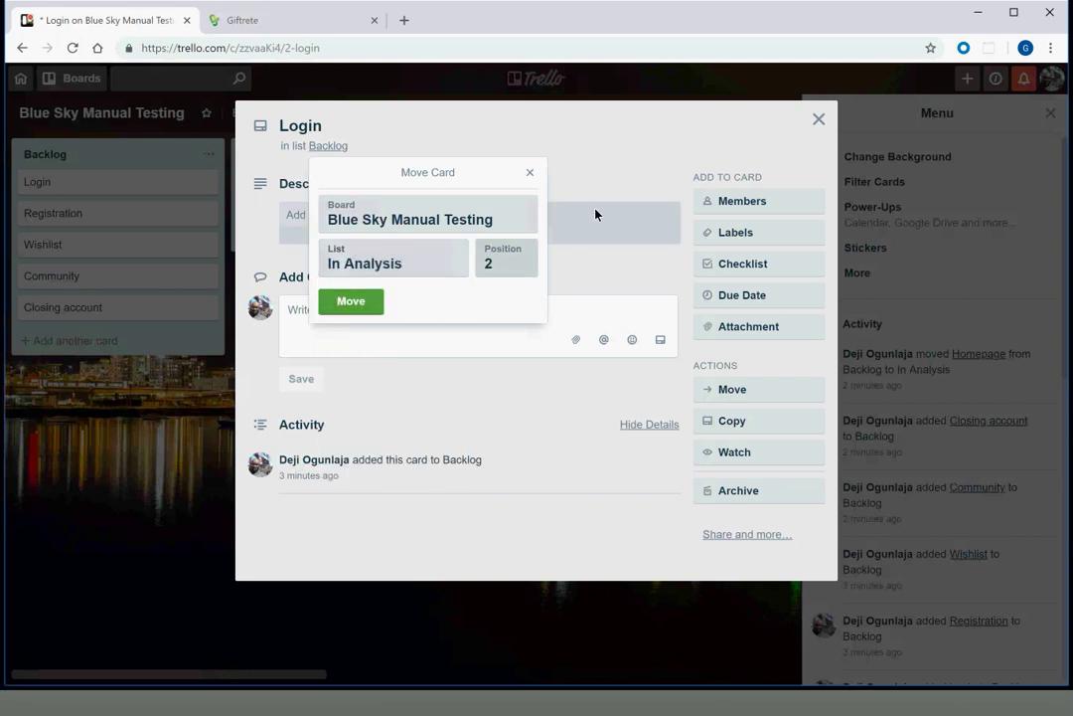
left_click(348, 302)
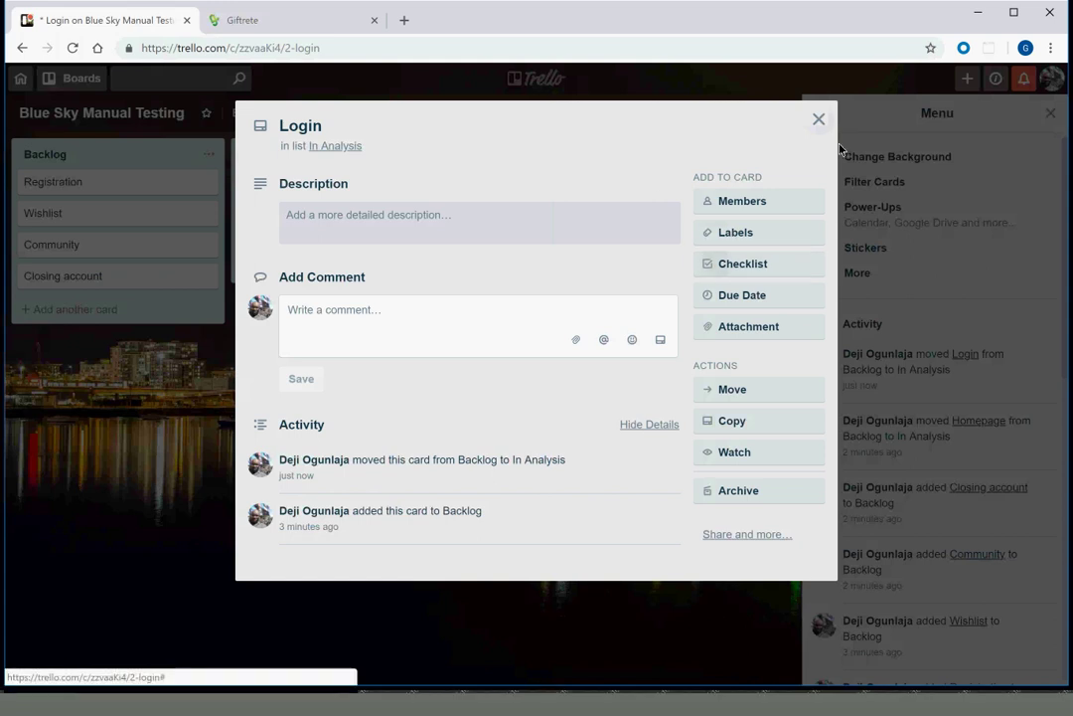
left_click(818, 124)
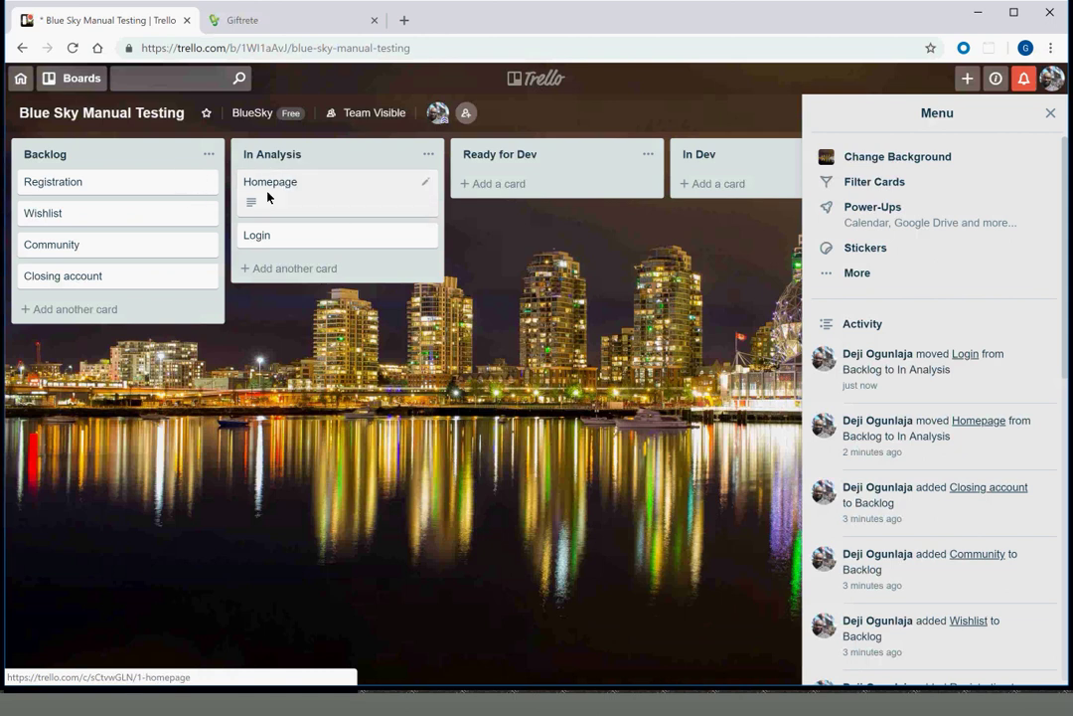
Open the Registration card and move it from Backlog to the In Analysis list
left_click(112, 187)
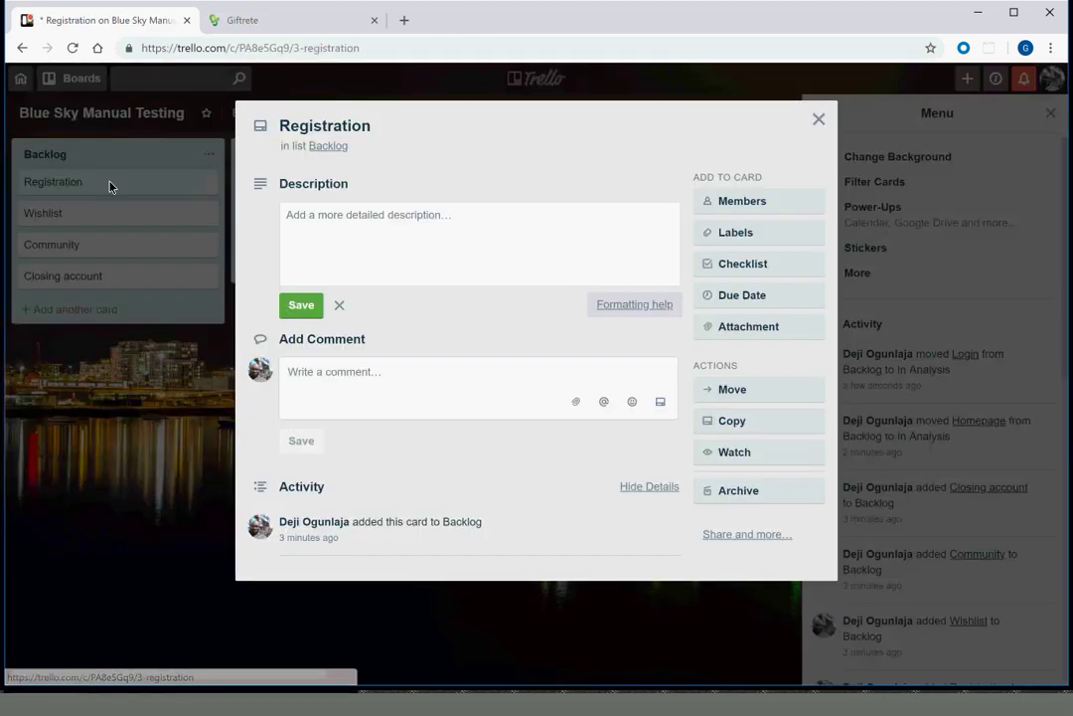
left_click(327, 147)
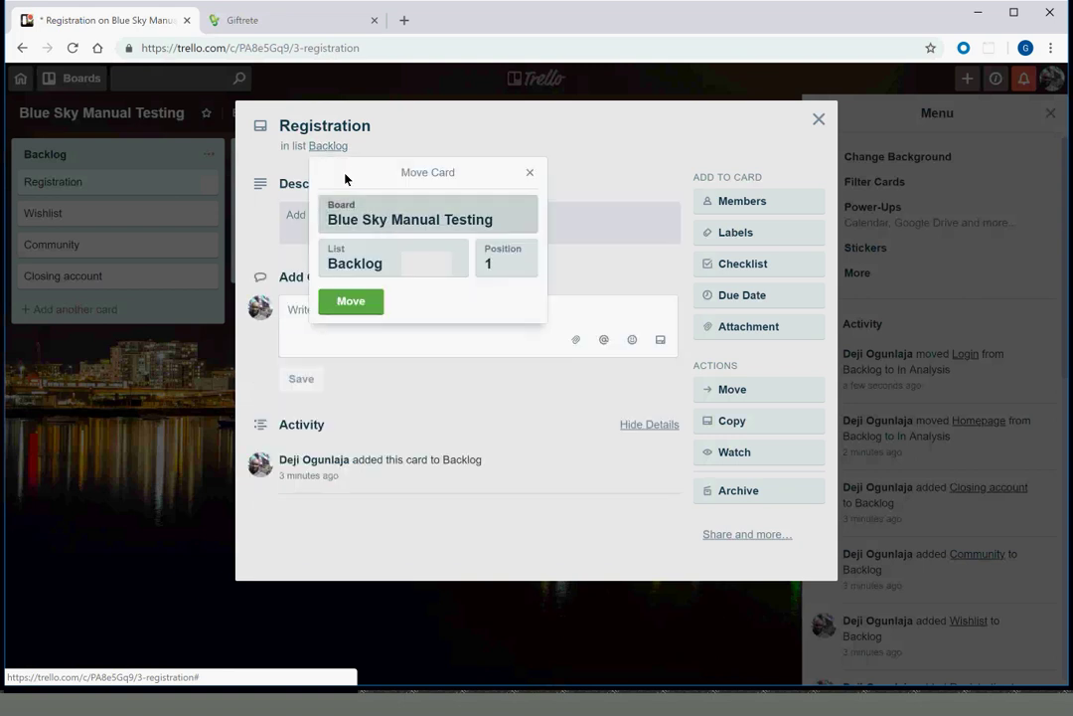
left_click(400, 261)
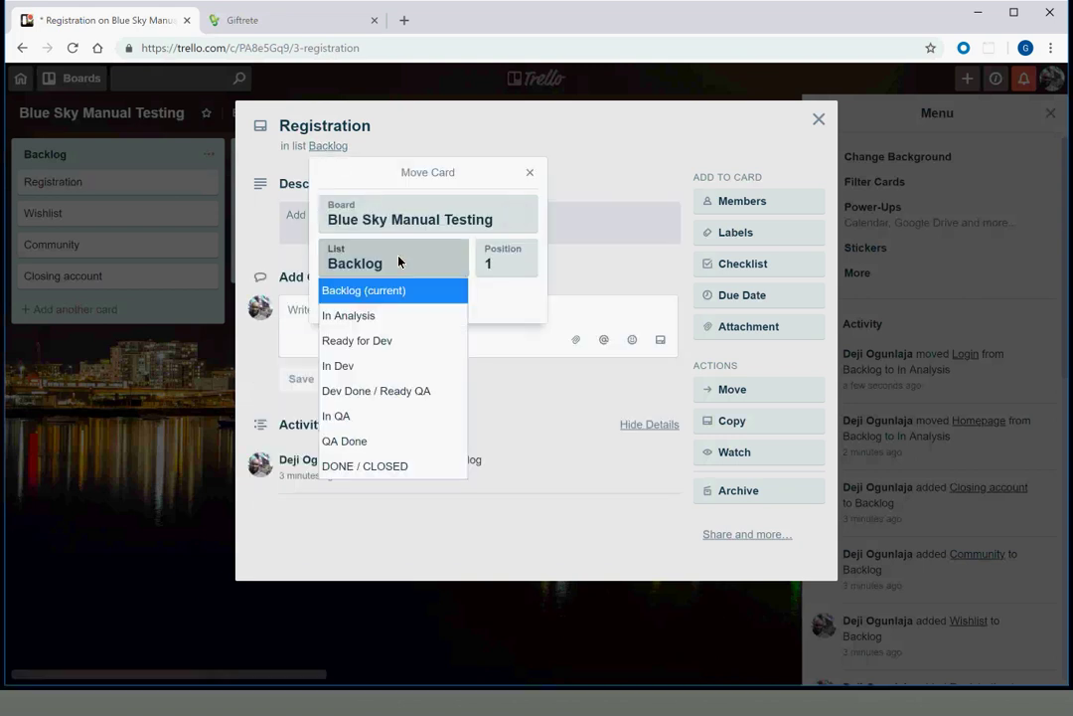
left_click(379, 318)
left_click(350, 301)
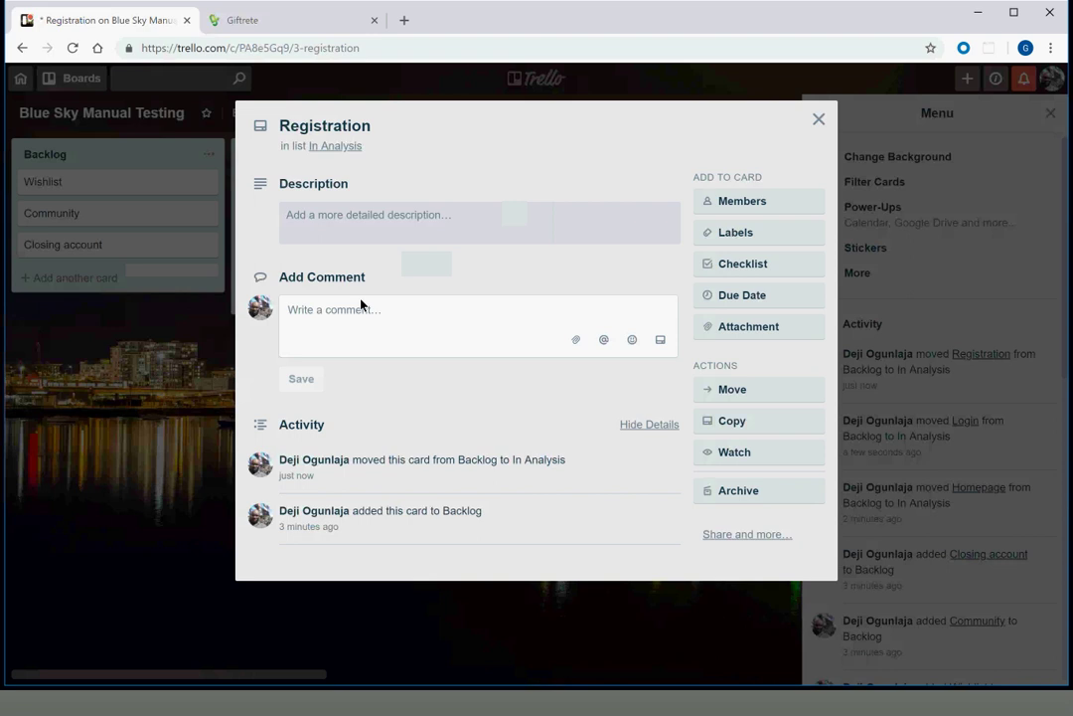
Start the Registration card's description with the line "Given I navigate to giftrete.com"
left_click(338, 214)
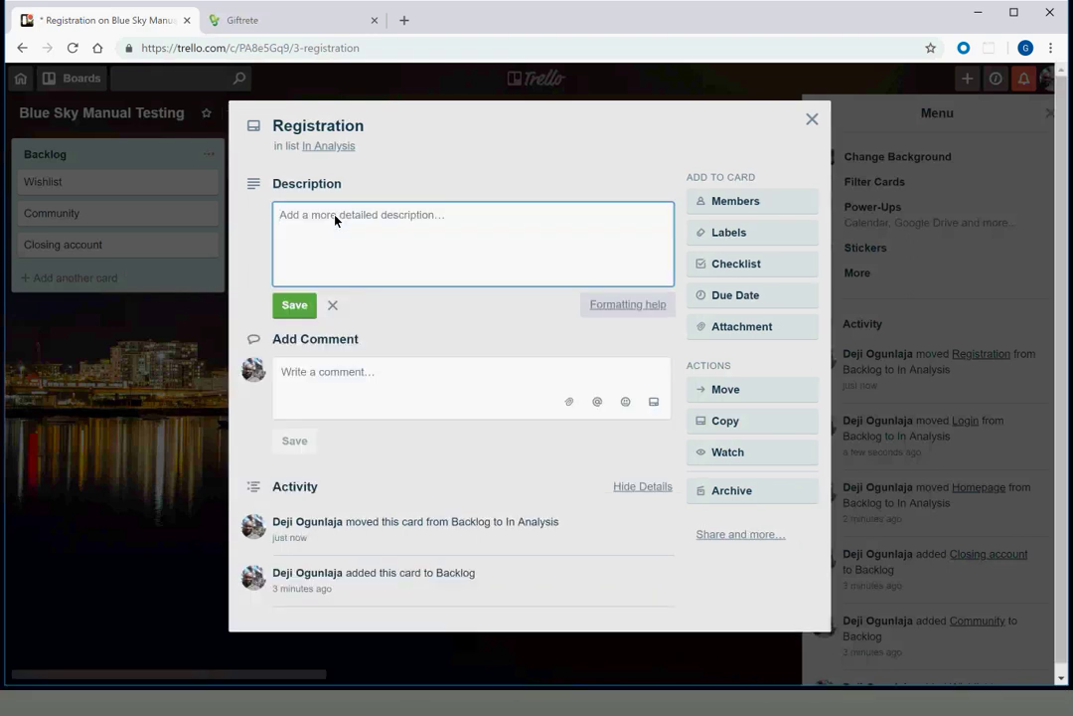
type("Given")
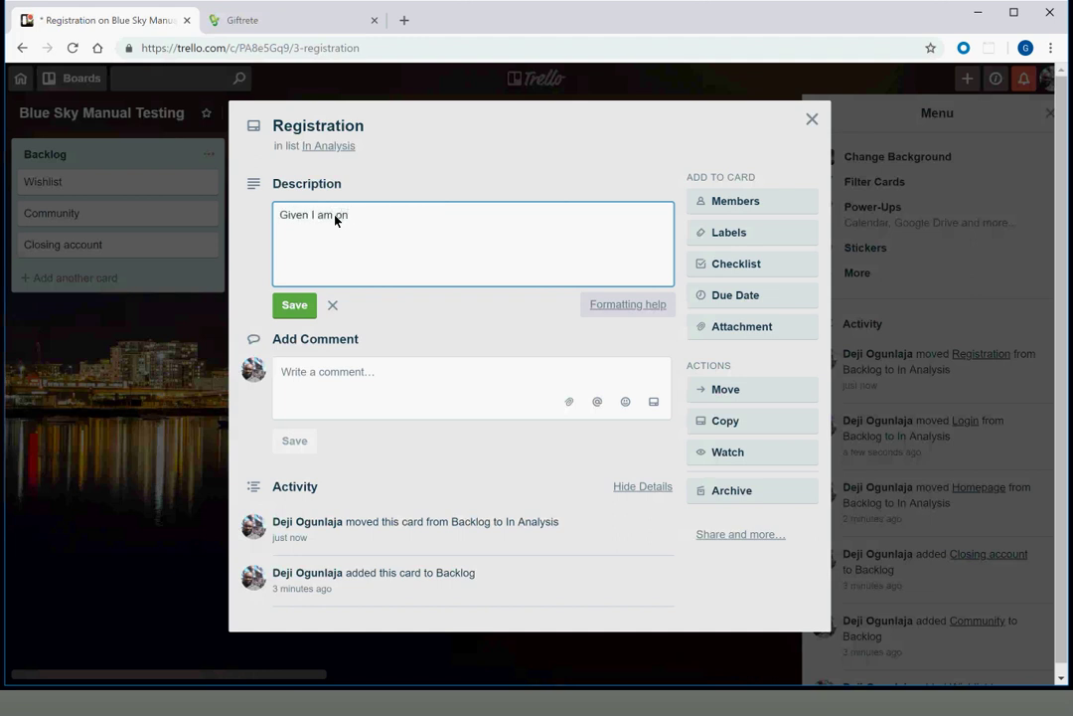
type("I a")
key("BackSpace")
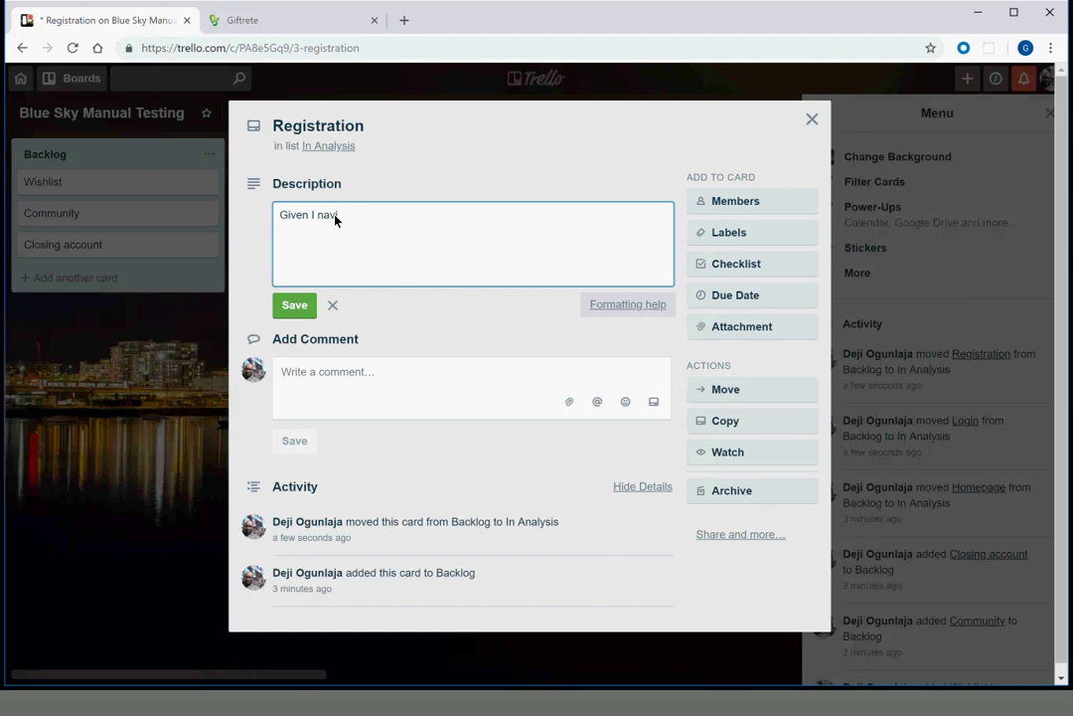
type("navigate to giftrete.com")
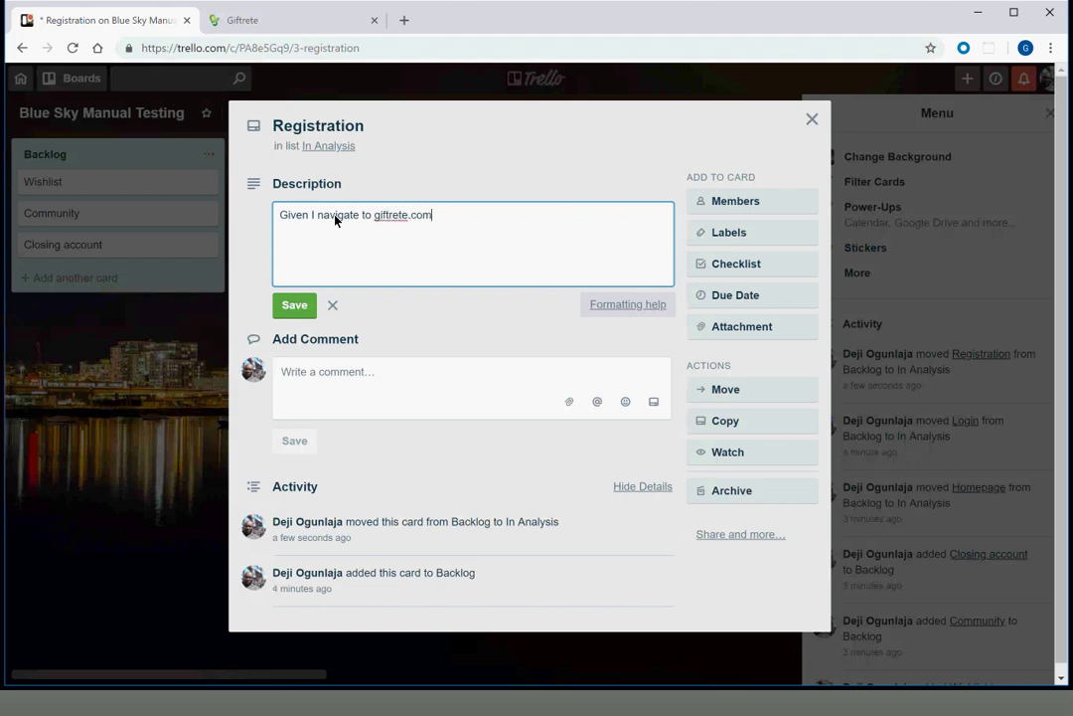
Add the lines "When I click on register link" and "Then the registration page should be displayed" to the Registration description
key("Return")
type("When I click on register link")
key("Return")
type("Then the ")
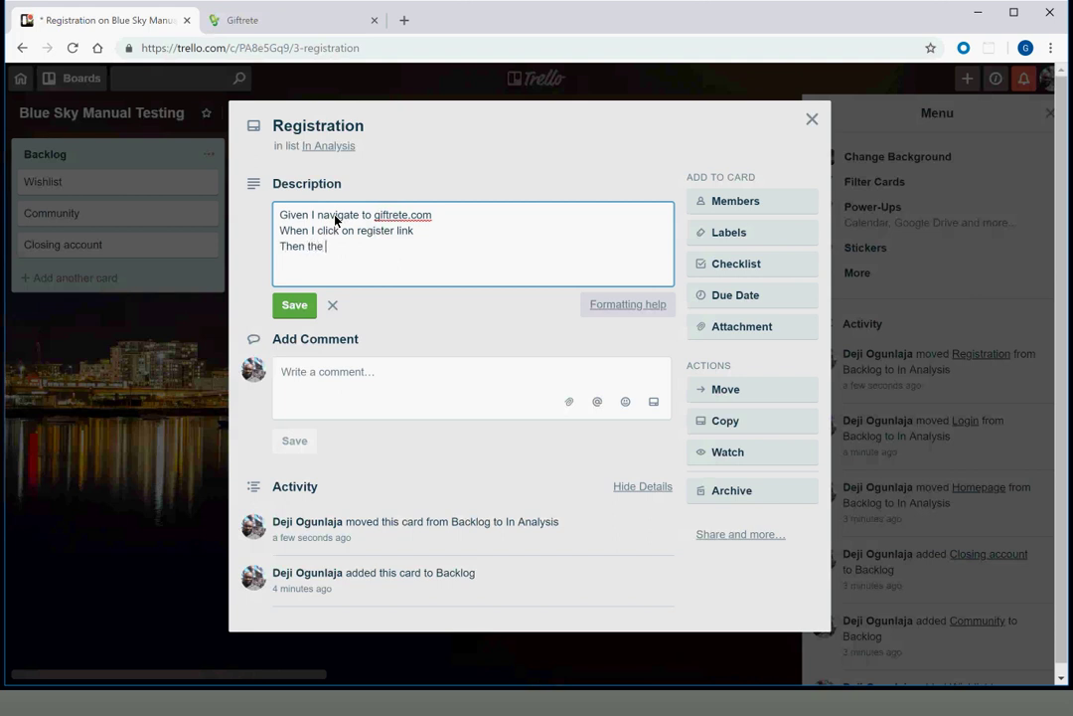
type("registration page should be displaye")
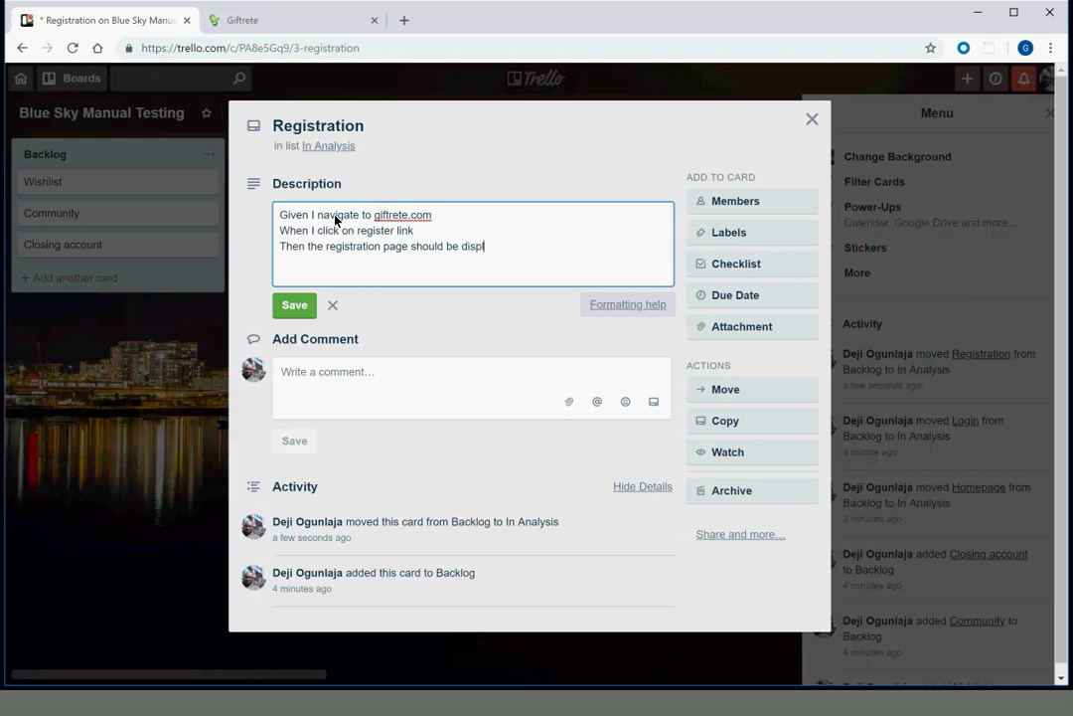
type("d")
key("Return")
type("And t")
key("BackSpace")
key("BackSpace")
key("BackSpace")
key("BackSpace")
key("BackSpace")
key("BackSpace")
key("BackSpace")
Start a second scenario in the Registration description with the line "Given I am on the registration form of giftrete"
key("Return")
key("Return")
type("Given I am ")
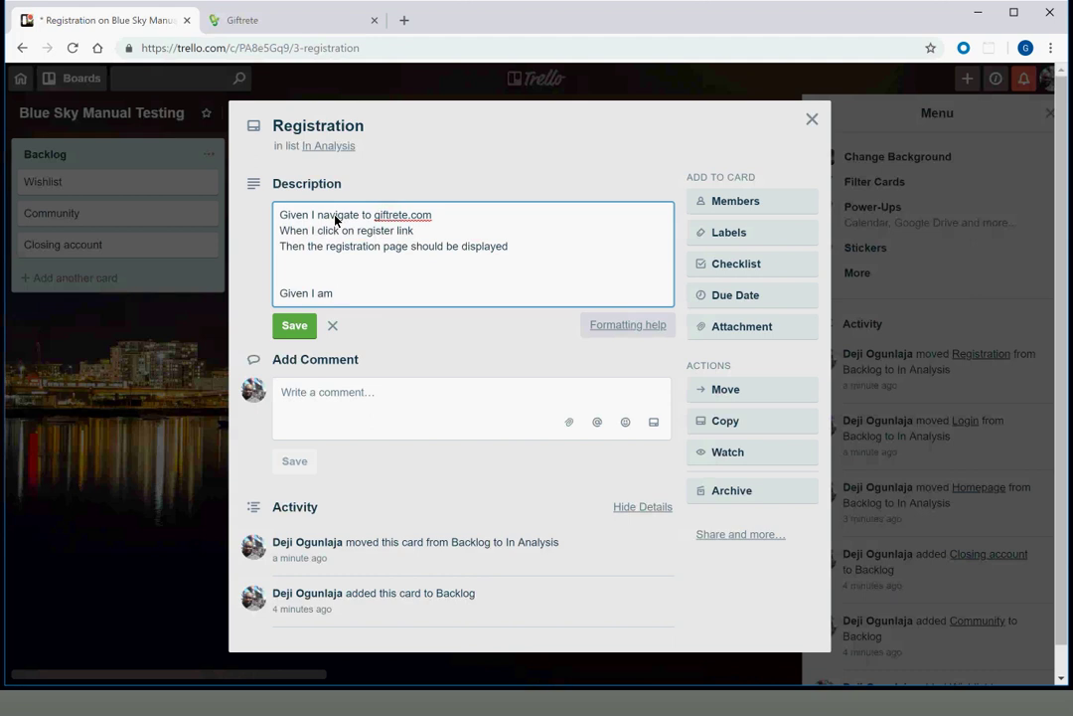
type("the")
key("BackSpace")
key("BackSpace")
key("BackSpace")
key("BackSpace")
key("BackSpace")
key("BackSpace")
type("am on the registration form of giftre")
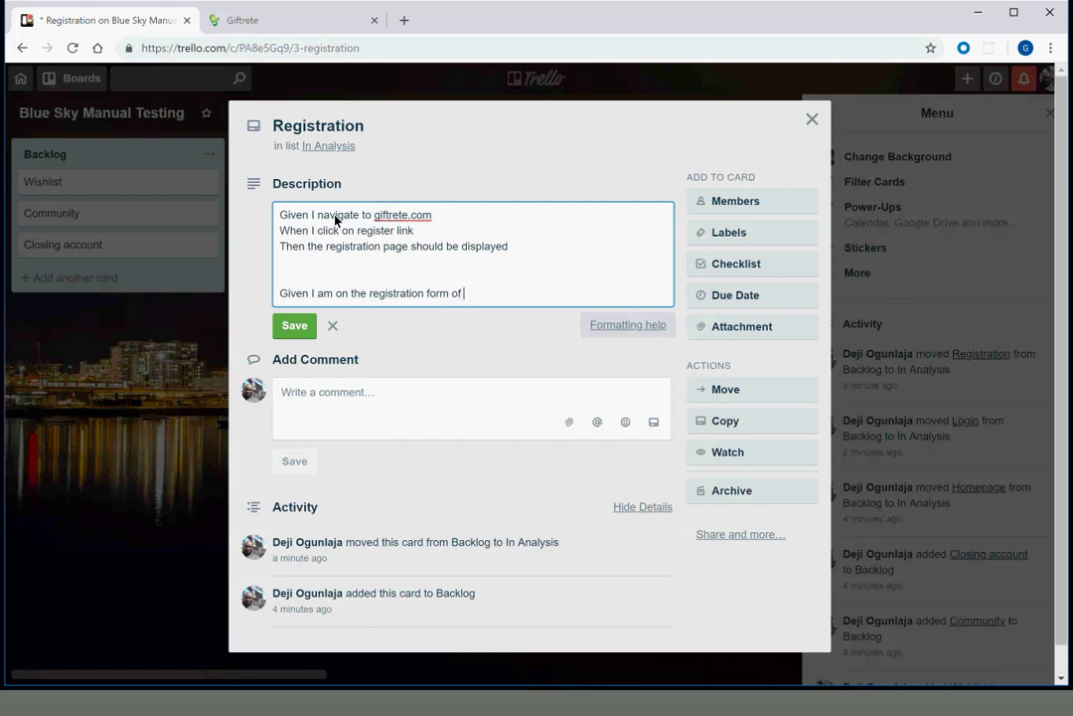
type("te")
Add the lines "When I fill all the required forms" and "And I submit the form" to the second scenario
key("Return")
type("Wh")
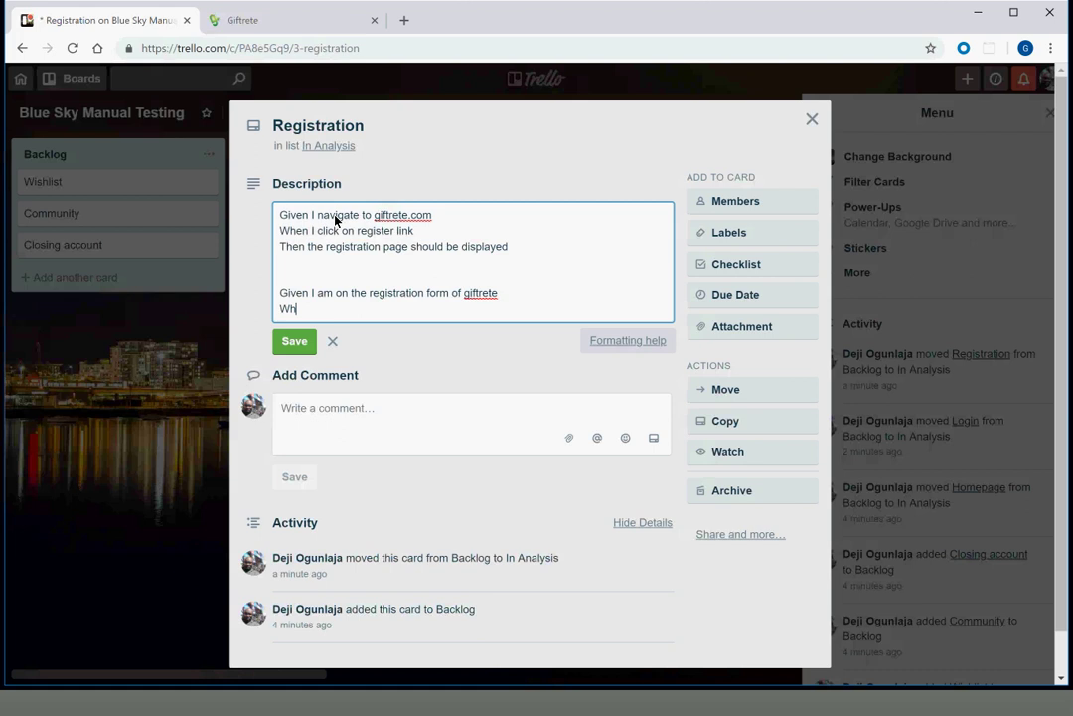
type("en I fill all the required forms")
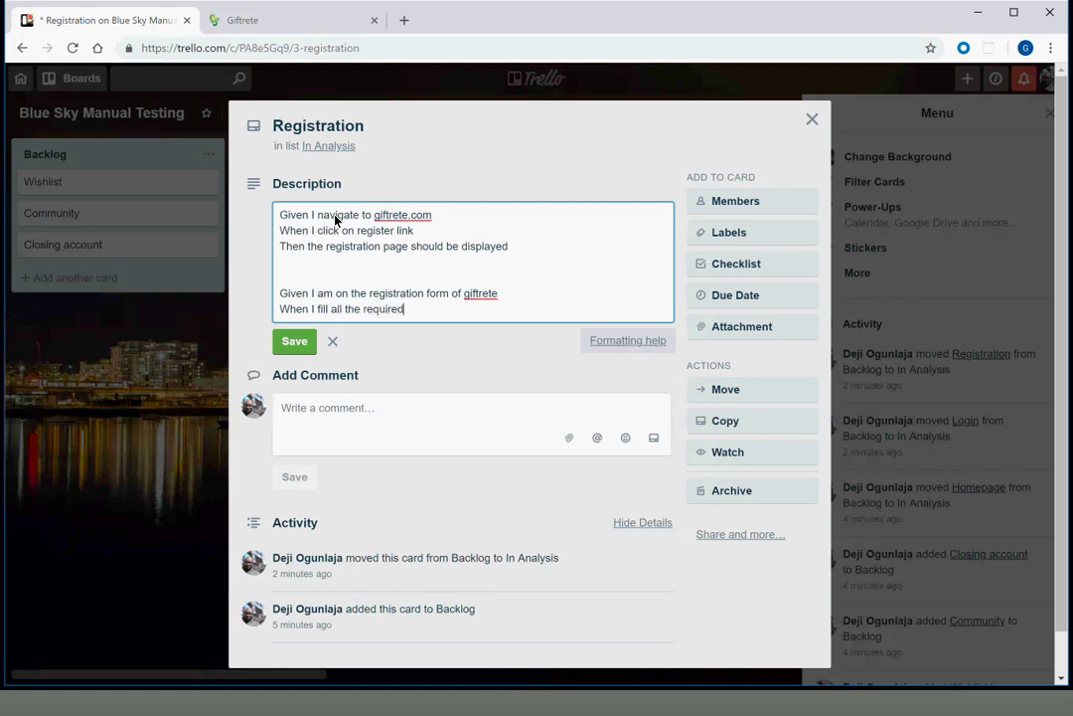
key("Return")
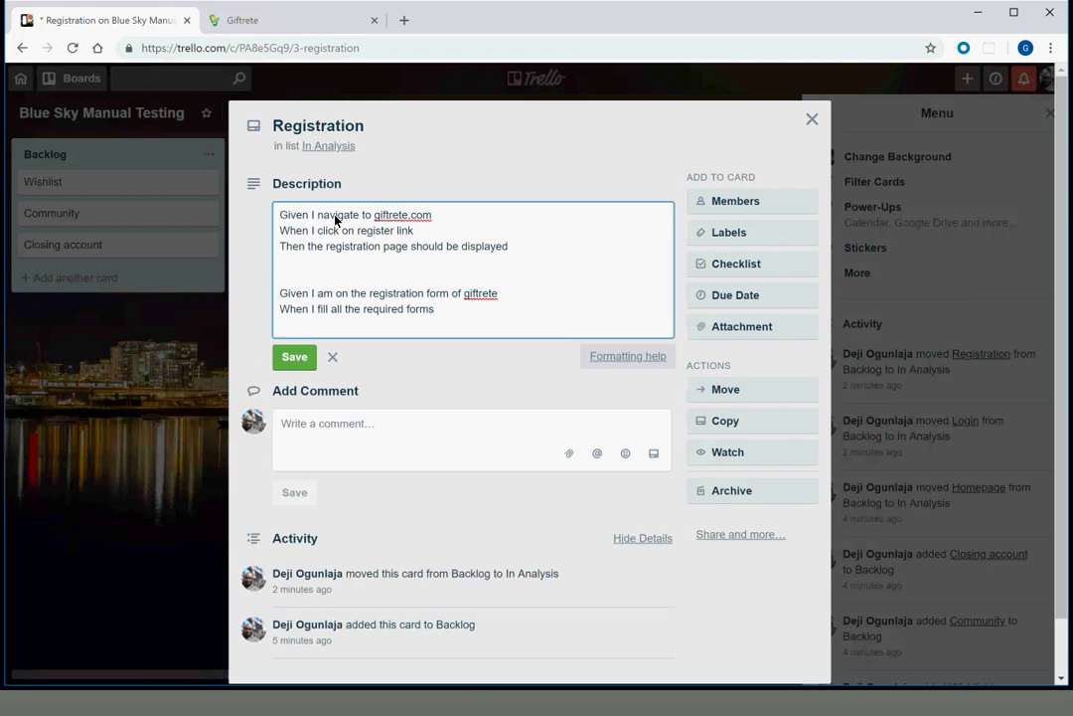
type("And I submit the form")
Finish the Registration description with the line "Then I should be registered", save it and close the card
key("Return")
type("T")
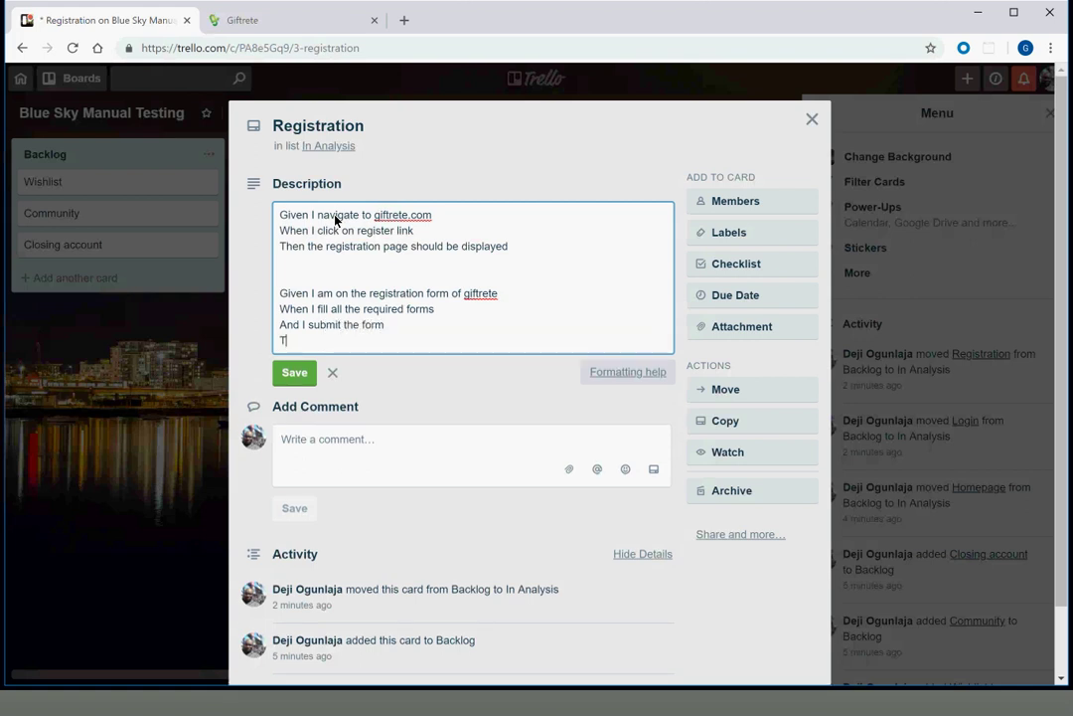
type("hen I should be regsitered")
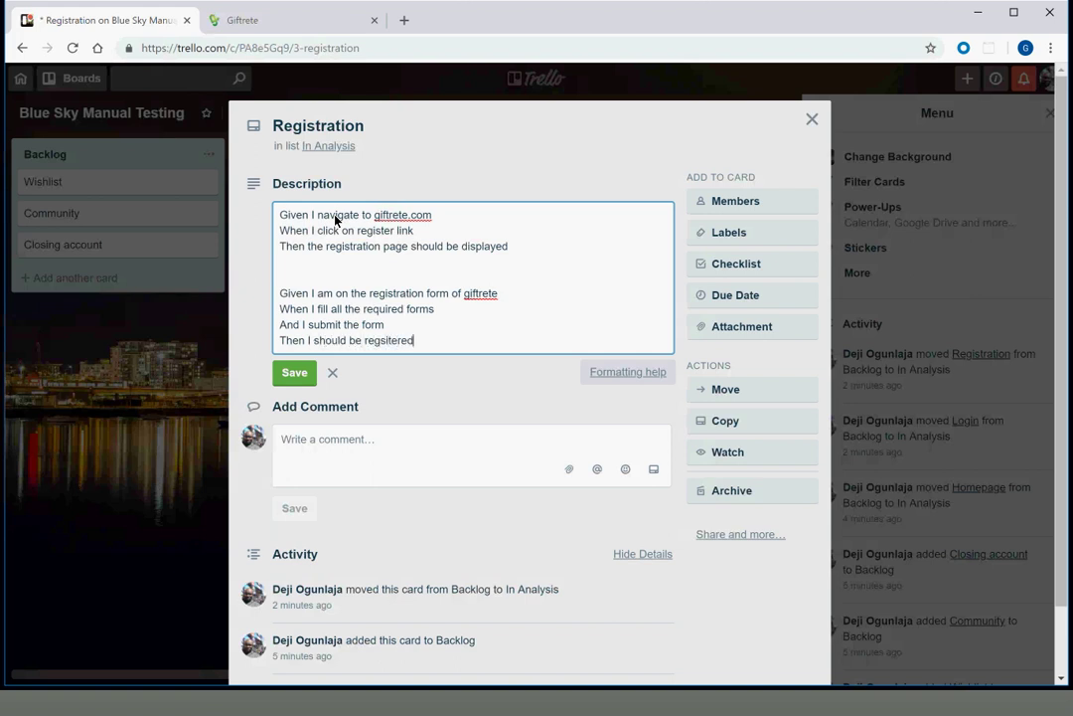
key("BackSpace")
key("BackSpace")
key("BackSpace")
key("BackSpace")
key("BackSpace")
key("BackSpace")
key("BackSpace")
type("istered")
key("Return")
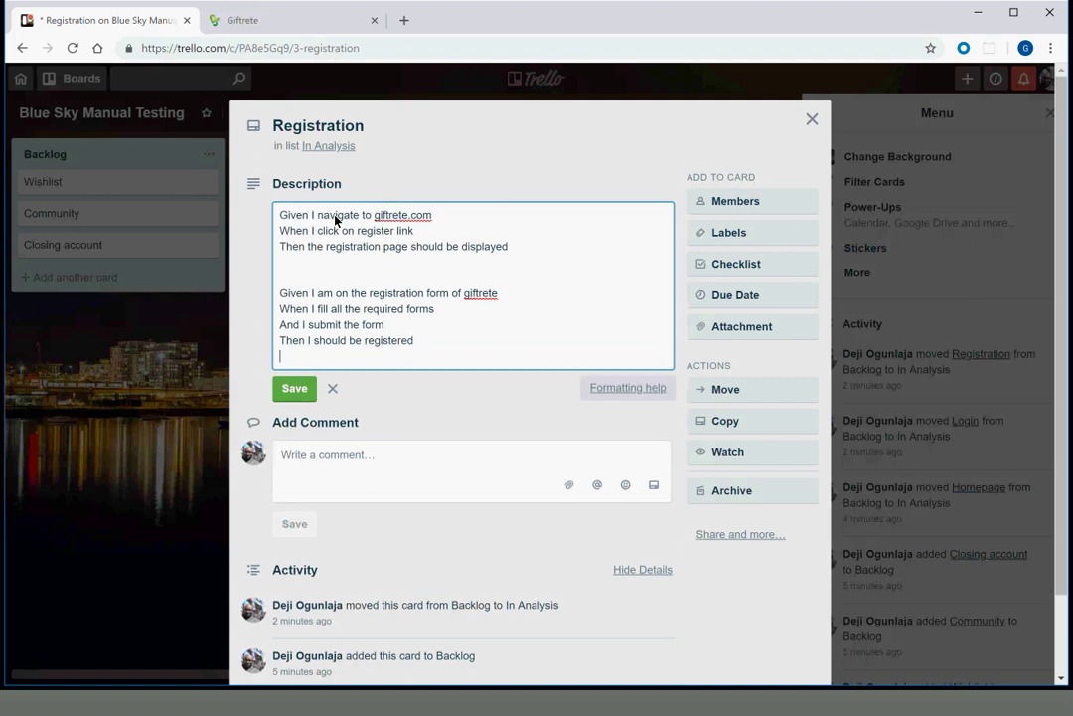
left_click(303, 388)
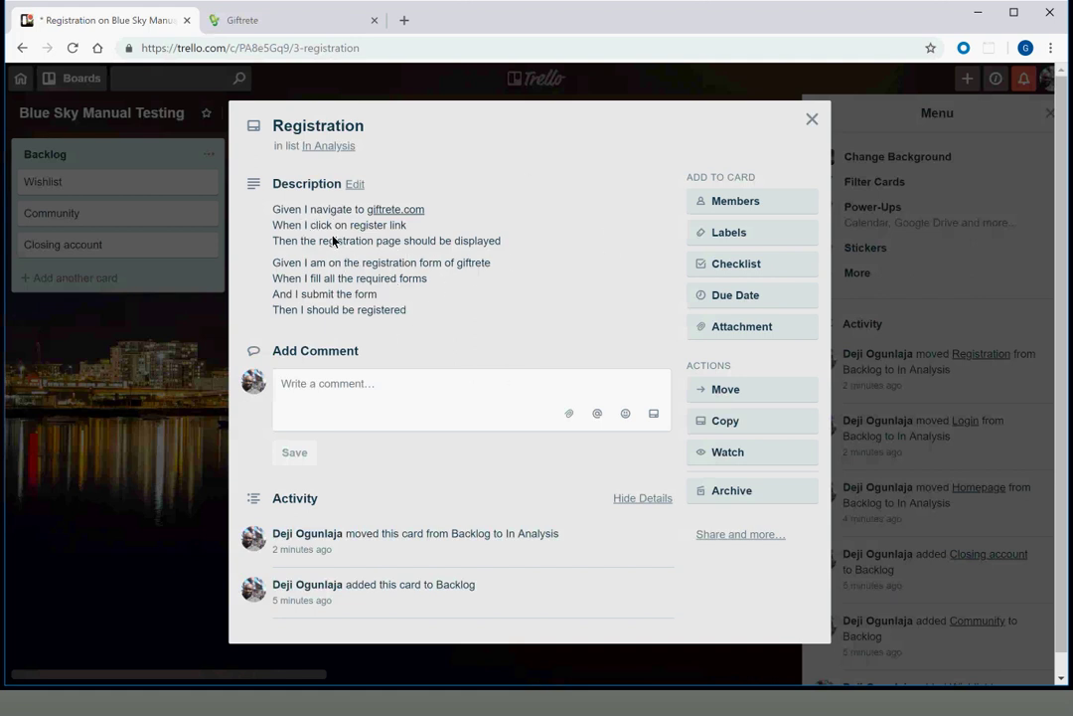
left_click(812, 120)
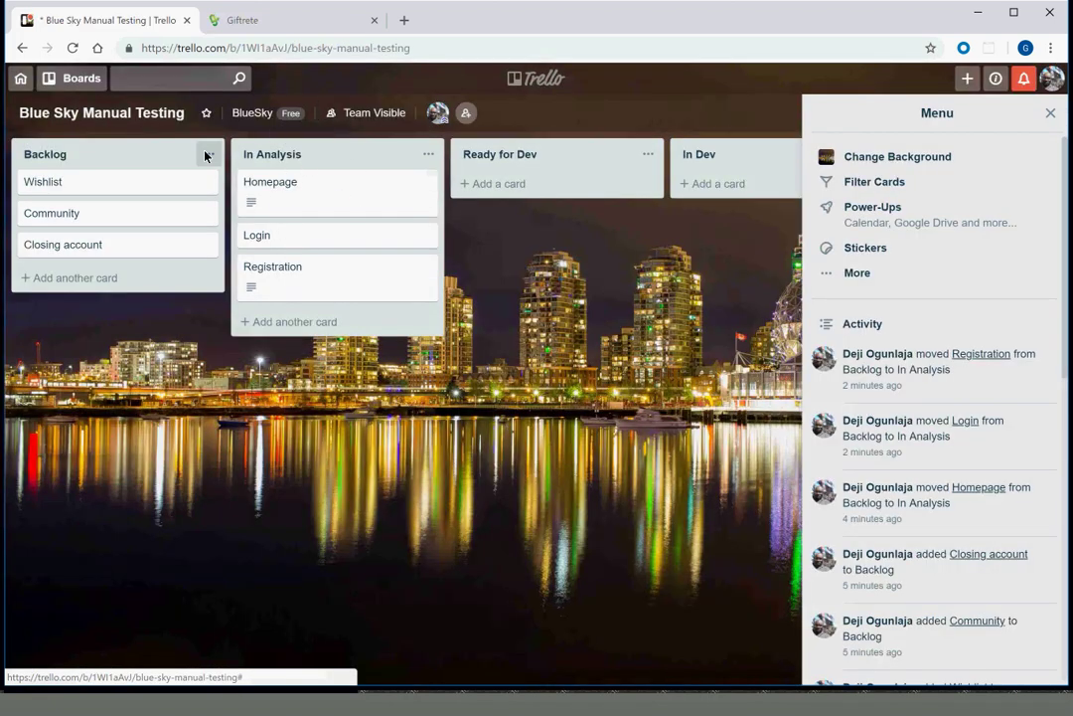
Open the Login card and start its description with the line "Given I am Giftrete page"
left_click(263, 236)
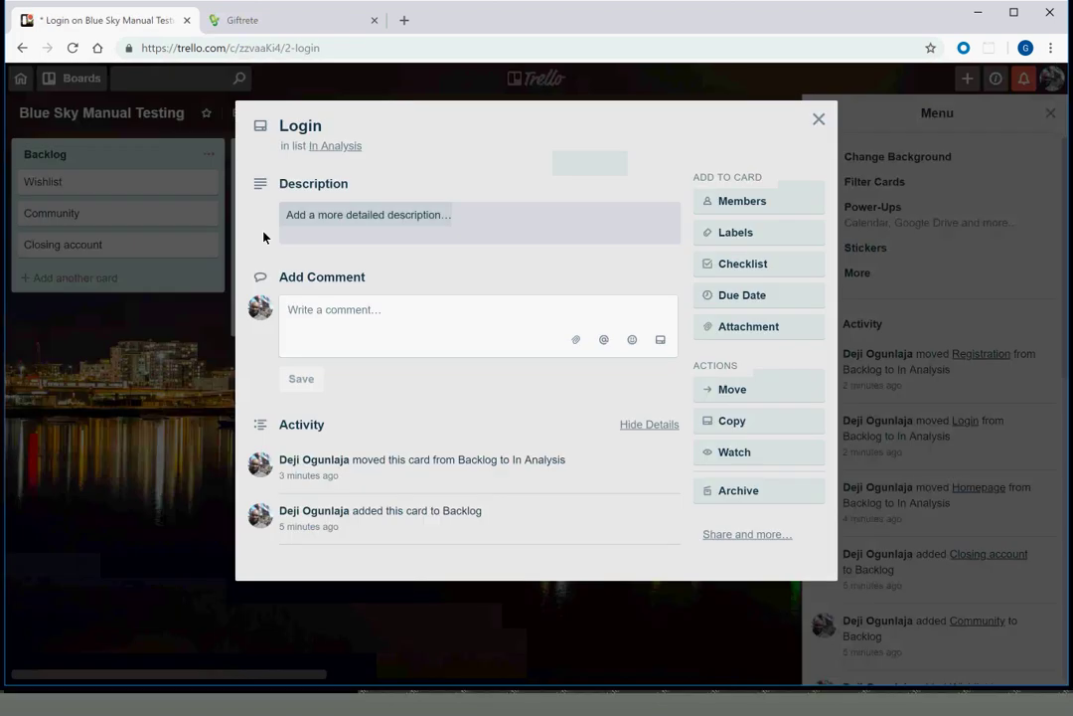
left_click(311, 228)
type("Gi")
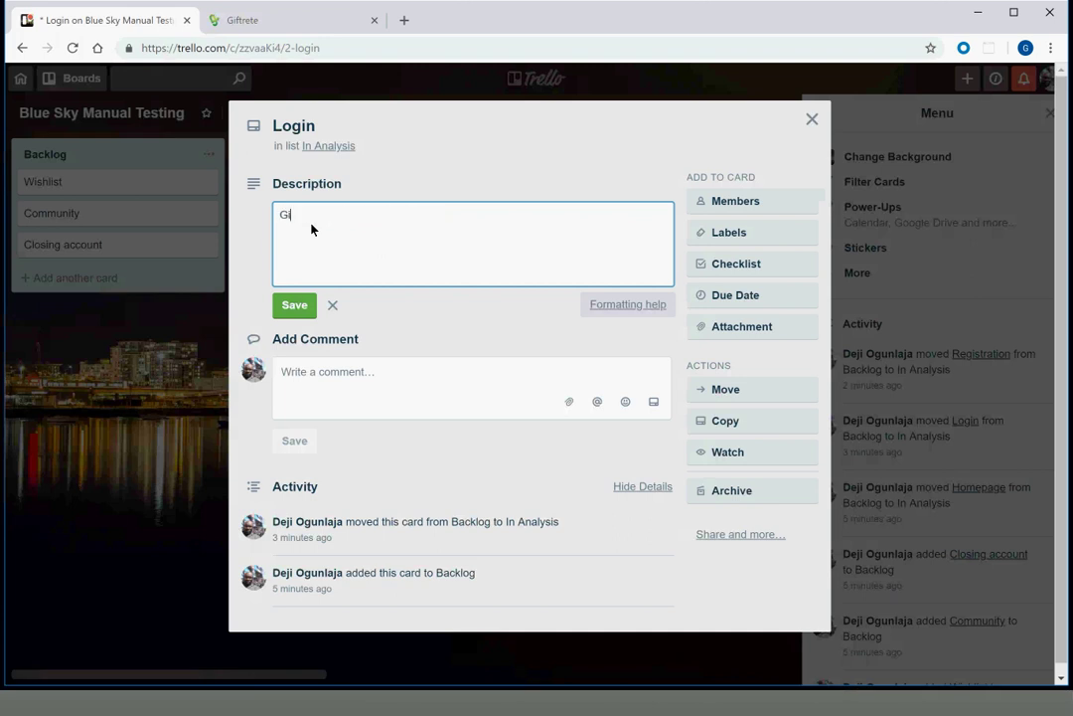
type("ven I")
type(" am ")
type("given")
key("BackSpace")
key("BackSpace")
key("BackSpace")
key("BackSpace")
key("BackSpace")
type("Giftrete page")
Add the lines "When I click on the login page" and "And I enter a valid password", followed by a line starting with "And"
key("Return")
type("When")
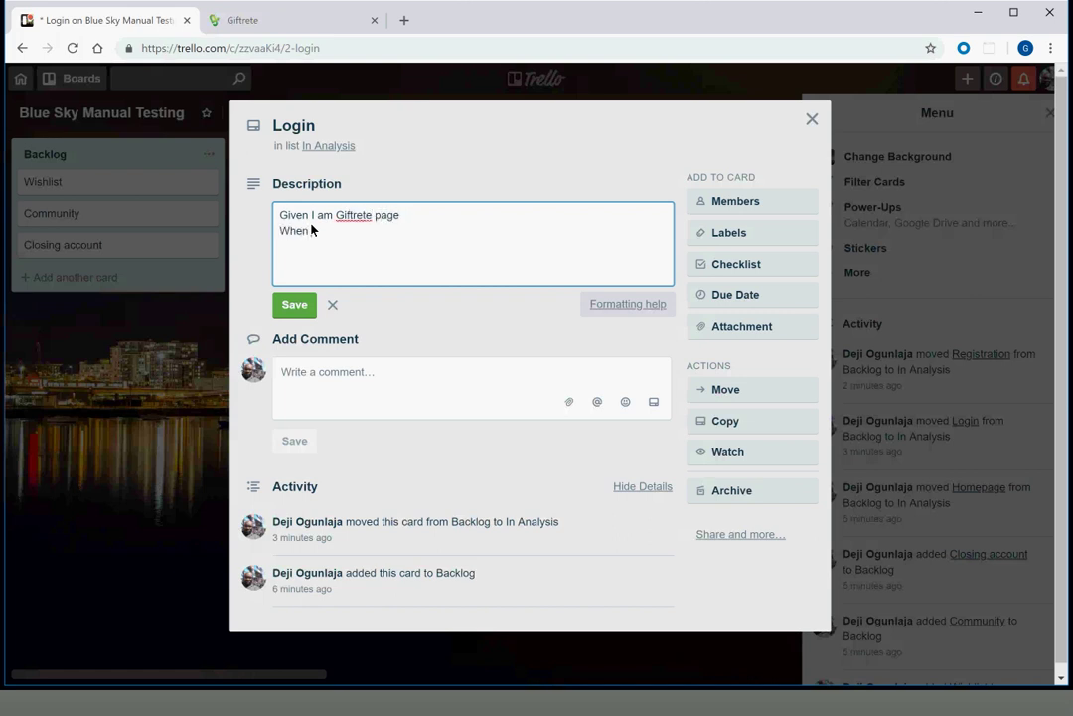
type(" I click on the login page")
key("Return")
type("And I enter the")
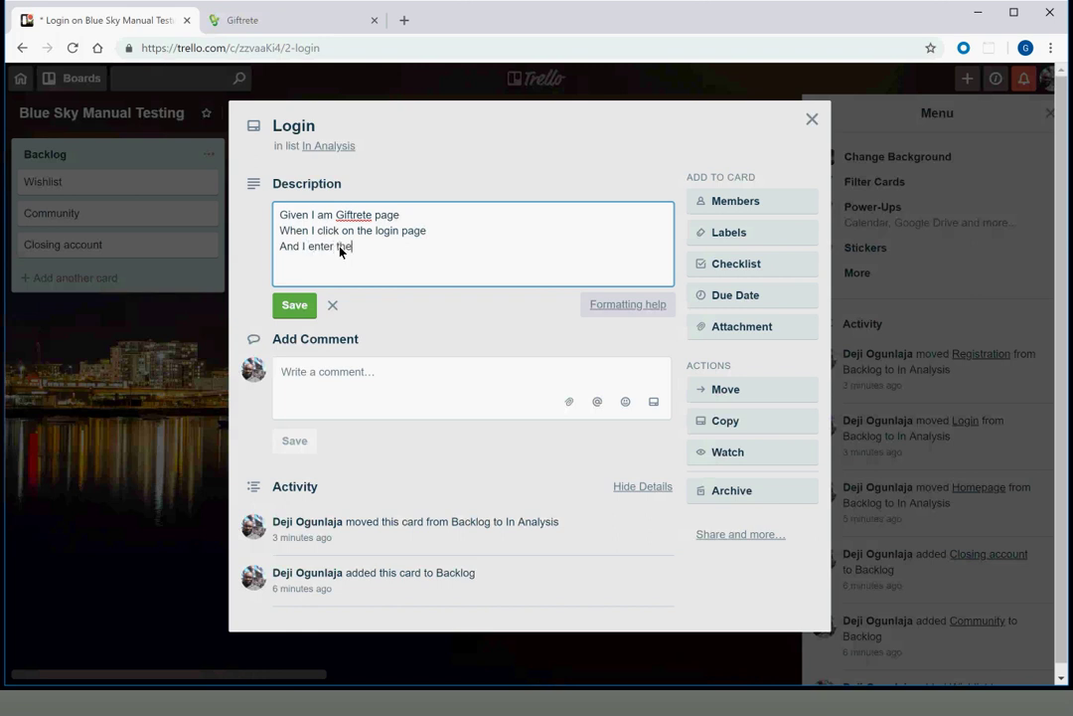
type("ssowr")
key("BackSpace")
key("BackSpace")
key("BackSpace")
key("BackSpace")
type("password")
key("Return")
type("And")
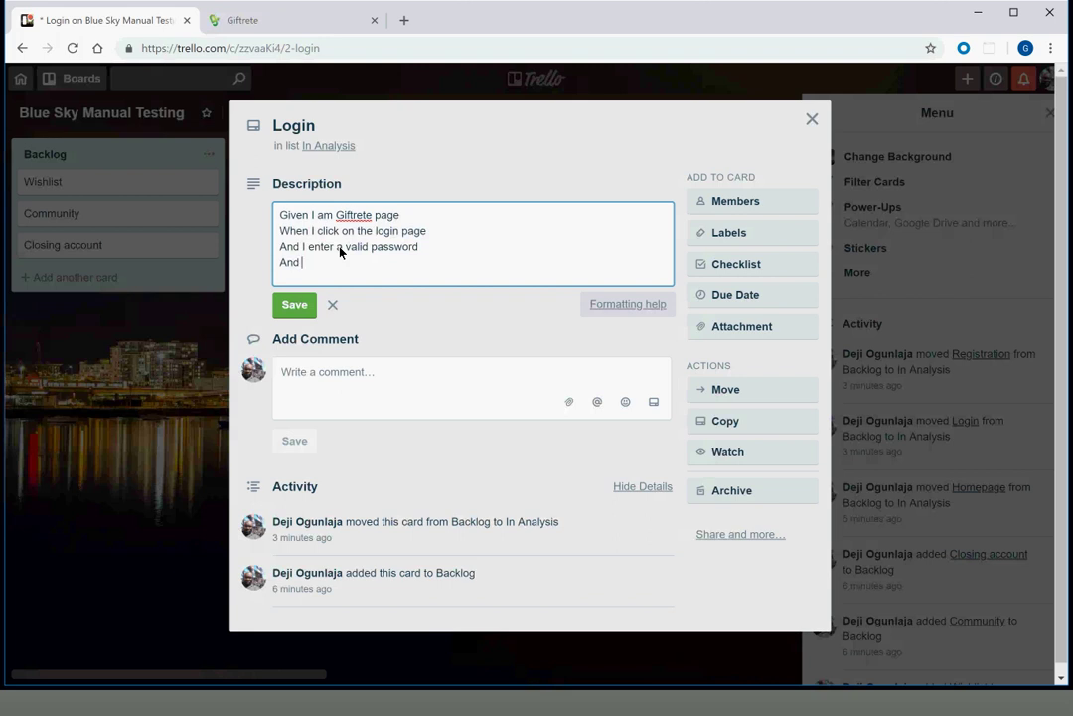
Insert the line "And I enter a valid username" above the valid password line in the Login description
left_click(439, 237)
key("Return")
type("And ")
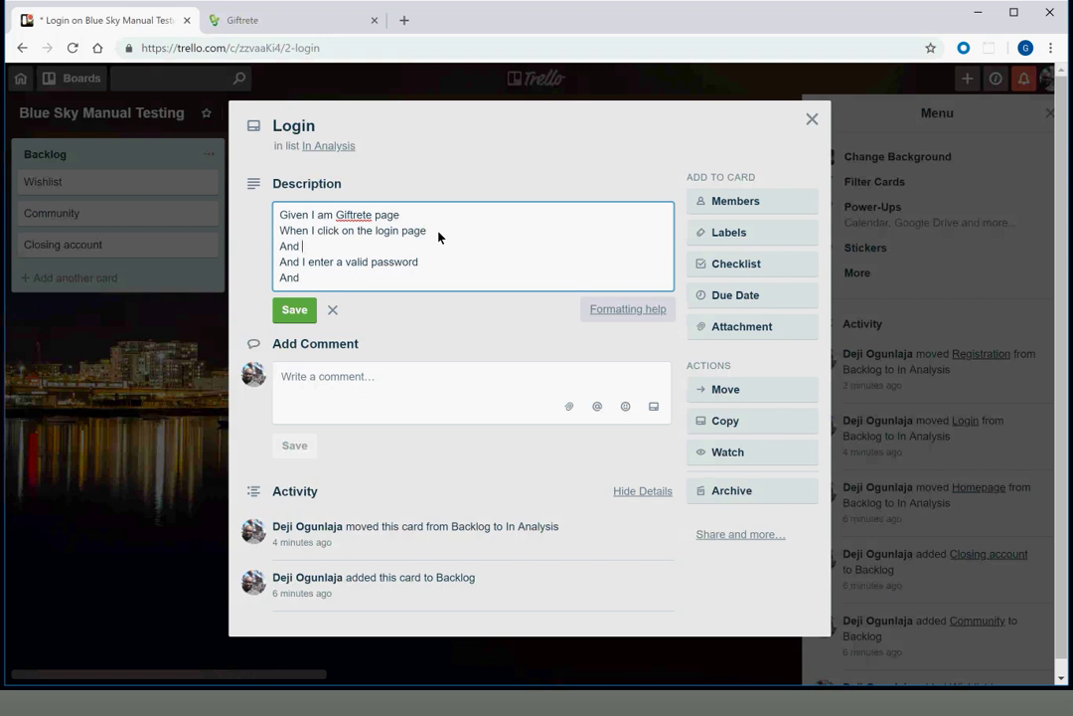
type("I enter a valid username And")
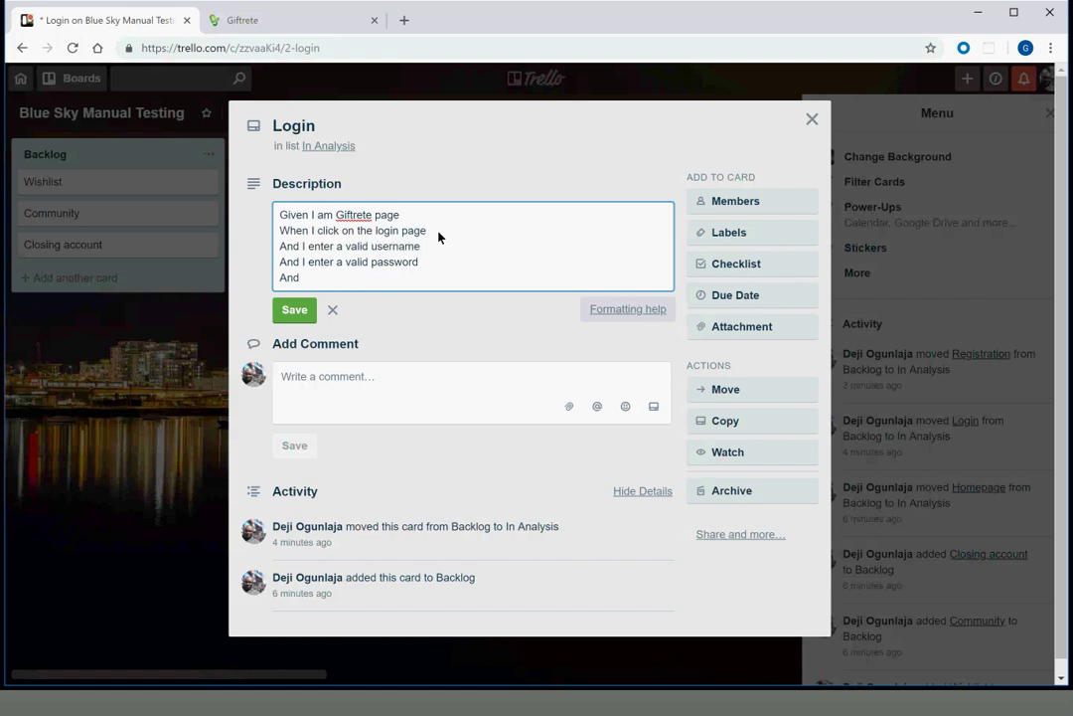
Complete the last line as "And I click on login button" and add "Then I should be logged in" below it
type(" I enter a valid password And I click on login button")
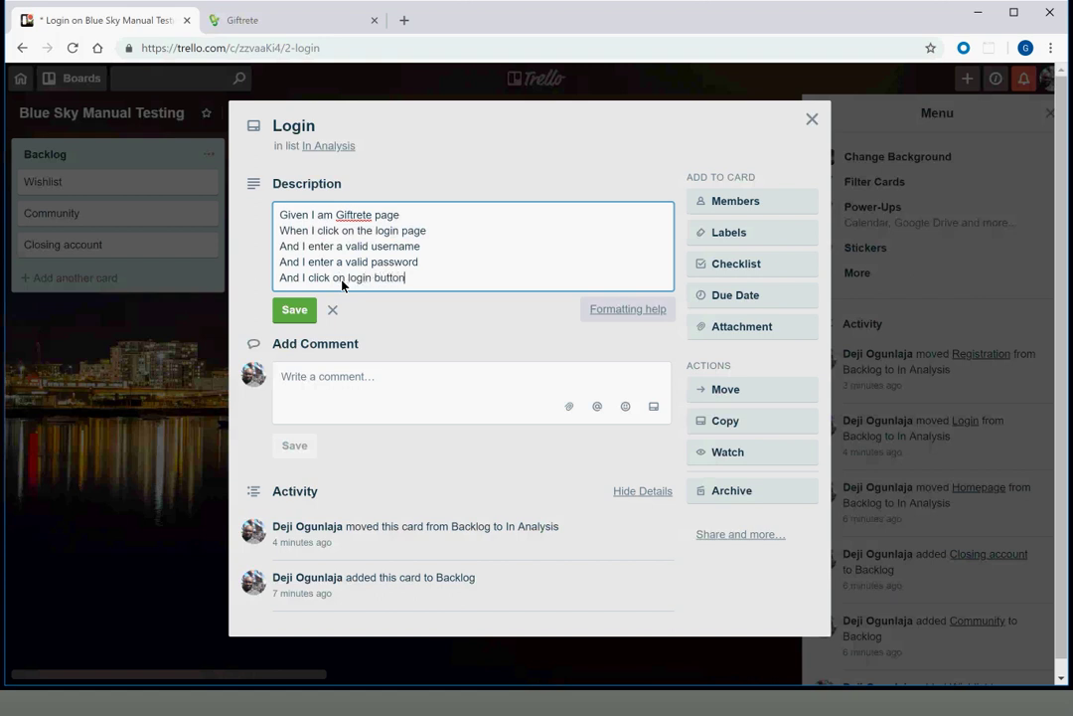
key("Return")
type("Then I sh")
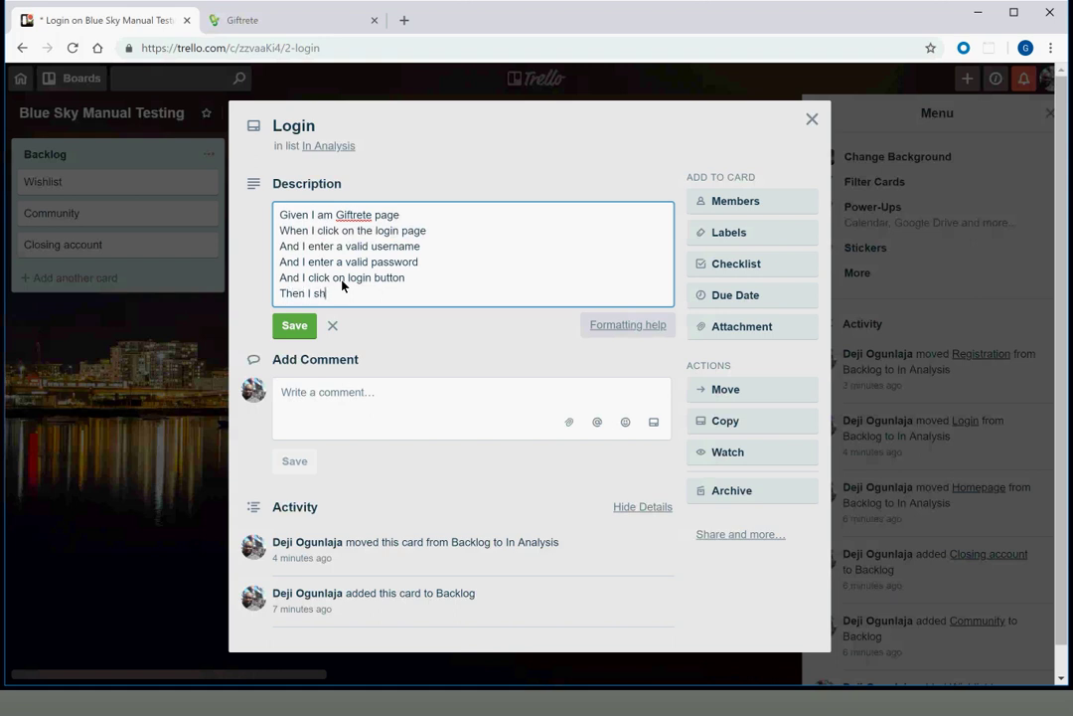
type("ould be logged in")
Add a second scenario to the Login description, titled "Scanario: Invalid Login", with the line "Given I am the Giftrete site"
key("Return")
key("Return")
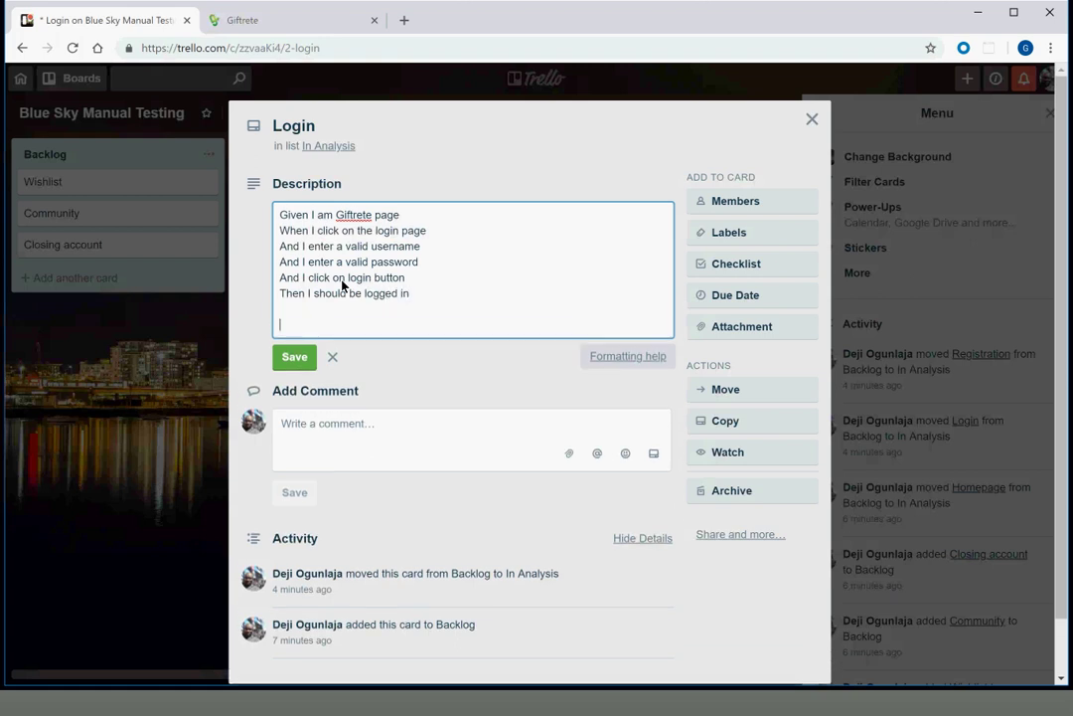
type("Given I am the Giftrete")
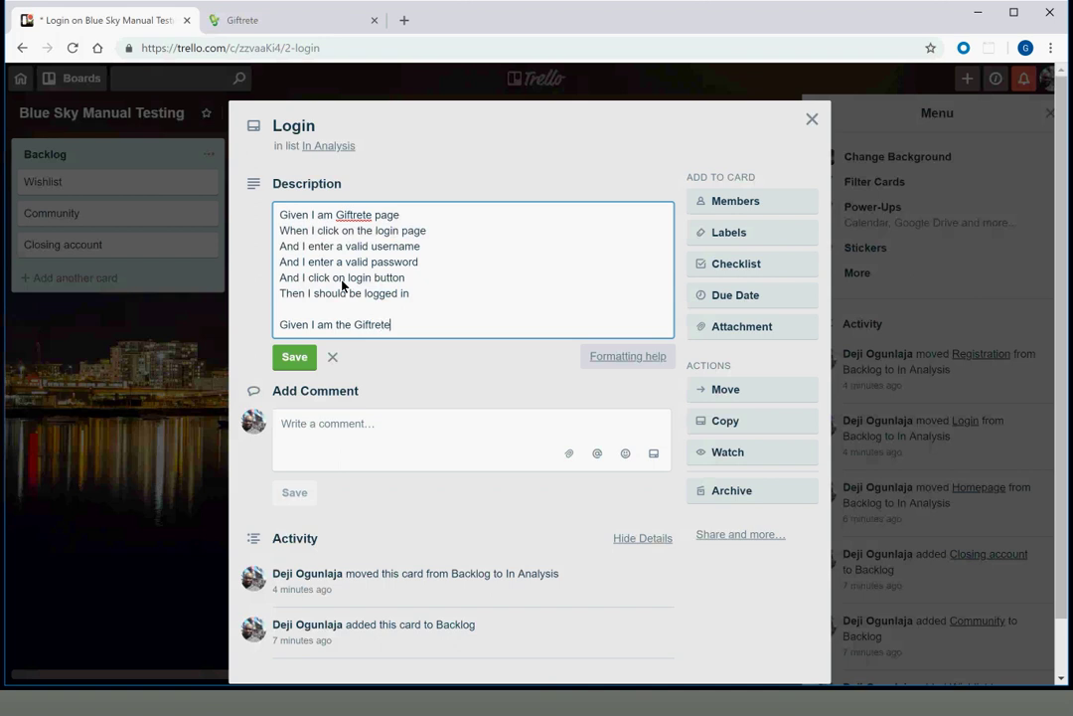
key("Up")
key("Return")
type("Inv")
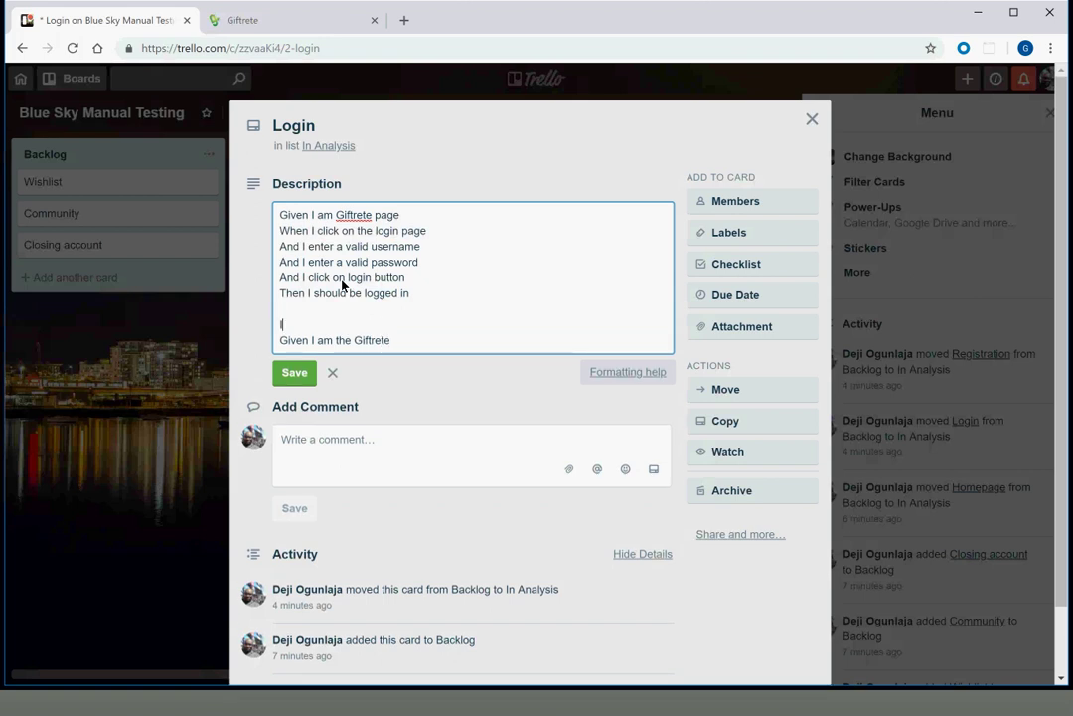
key("BackSpace")
key("BackSpace")
key("BackSpace")
type("Scanario: In")
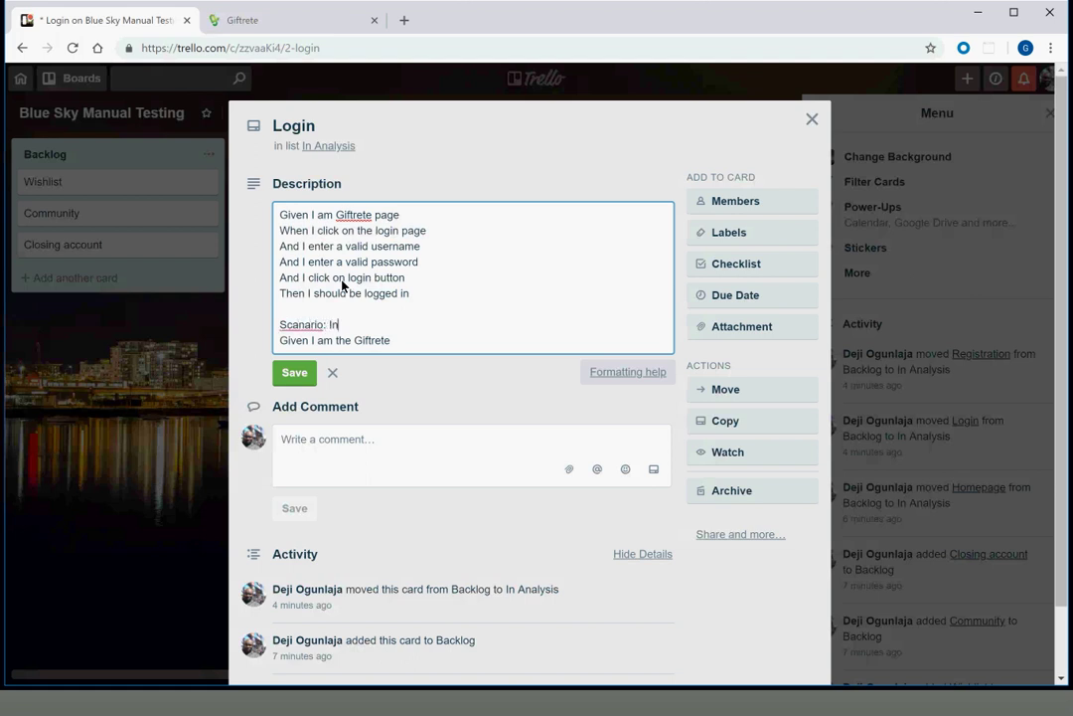
type("valid Login")
left_click(404, 341)
type("sit")
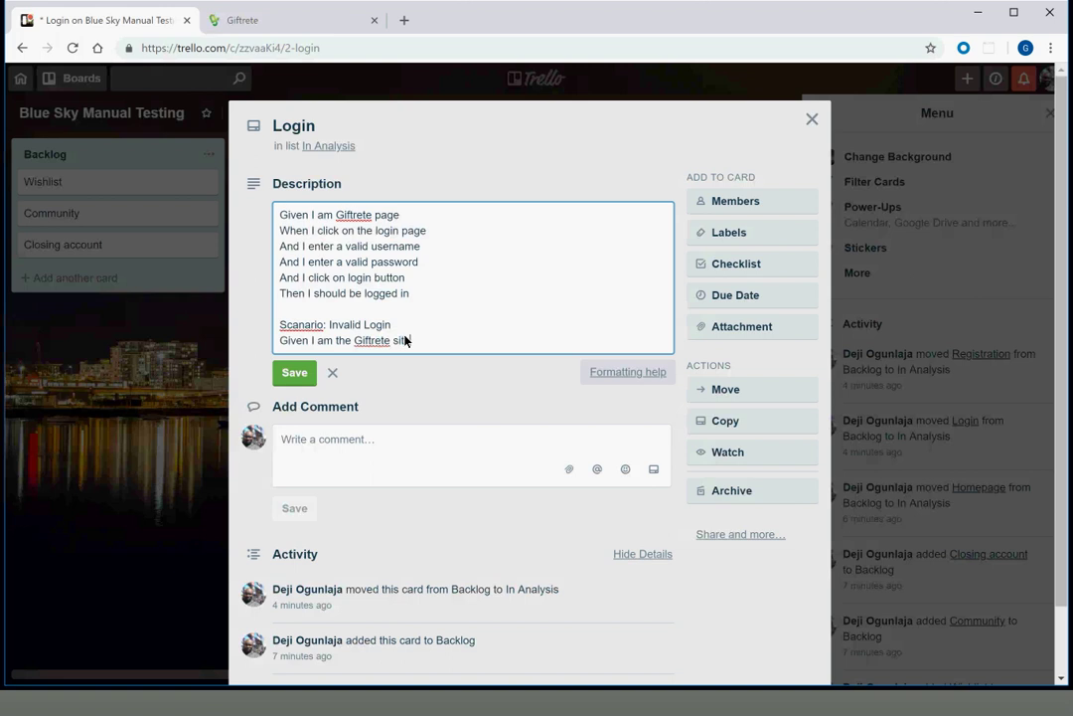
Copy the first scenario's lines from "When I click on the login page" to "Then I should be logged in" into the Invalid Login scenario
key("Return")
type("When")
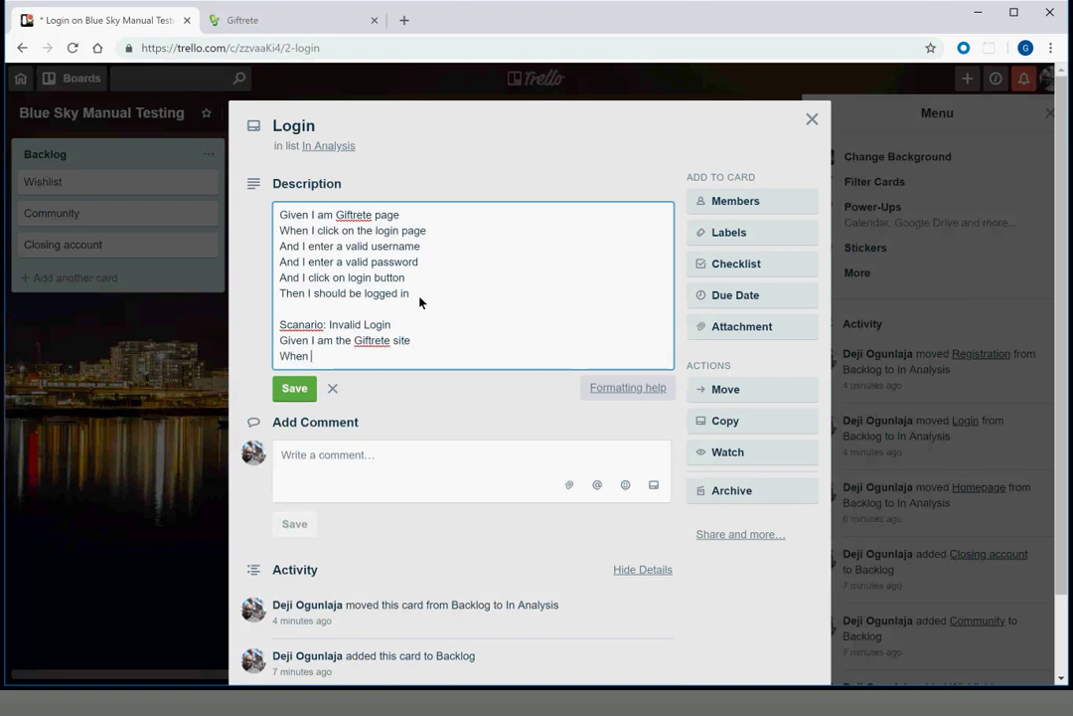
left_click_drag(418, 297, 214, 240)
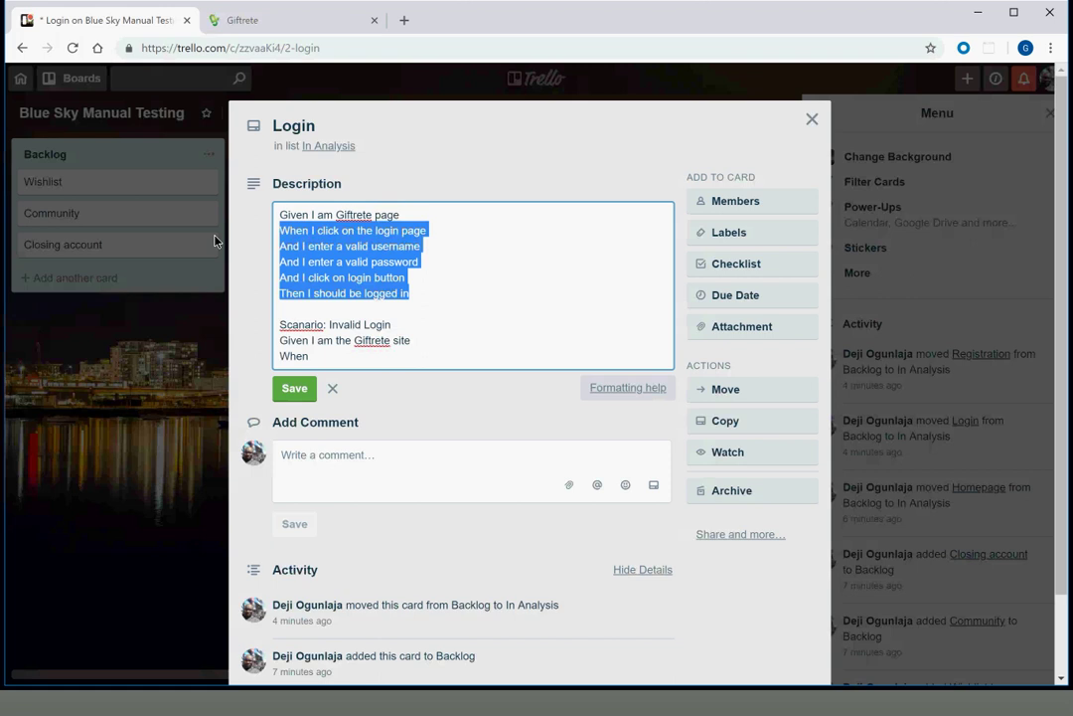
key("ctrl+c")
left_click(298, 356)
double_click(293, 356)
key("ctrl+v")
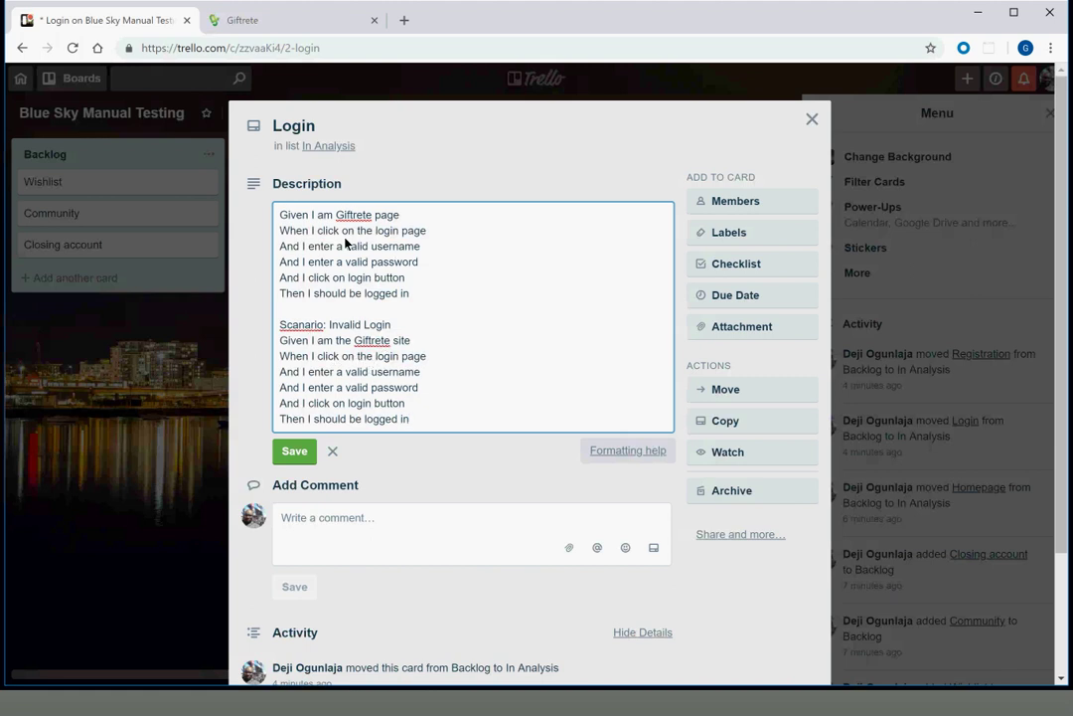
Add the heading "Scanario: Valid Login" above the first login scenario, reusing a copy of the Invalid Login heading
left_click(280, 223)
key("Return")
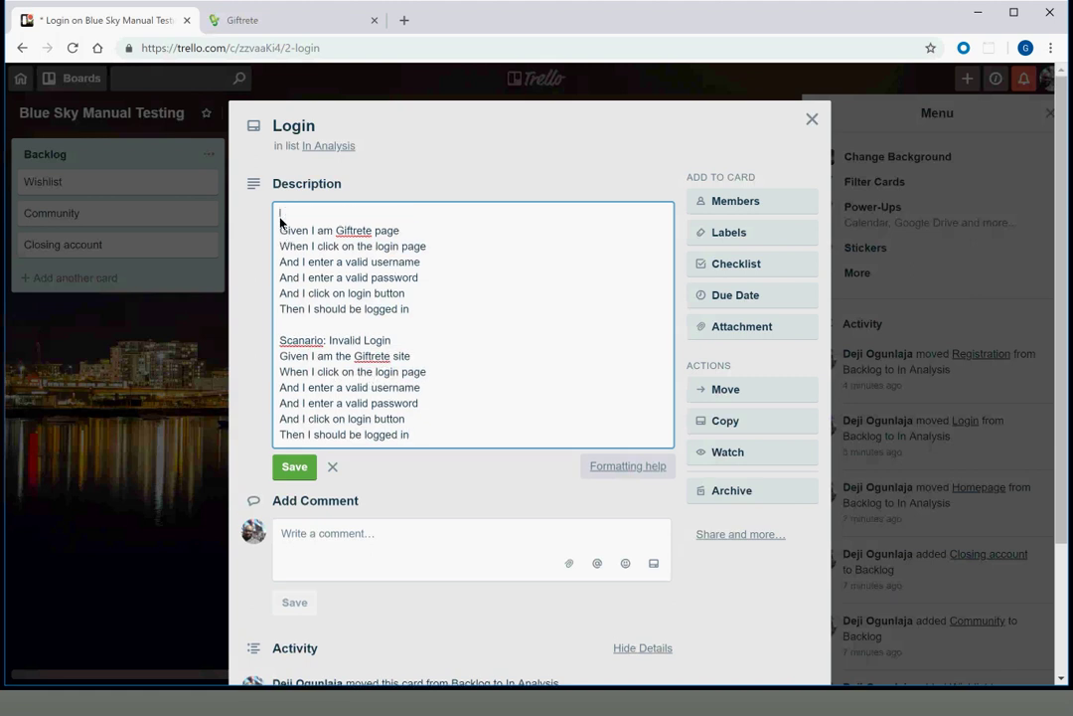
key("Up")
triple_click(330, 343)
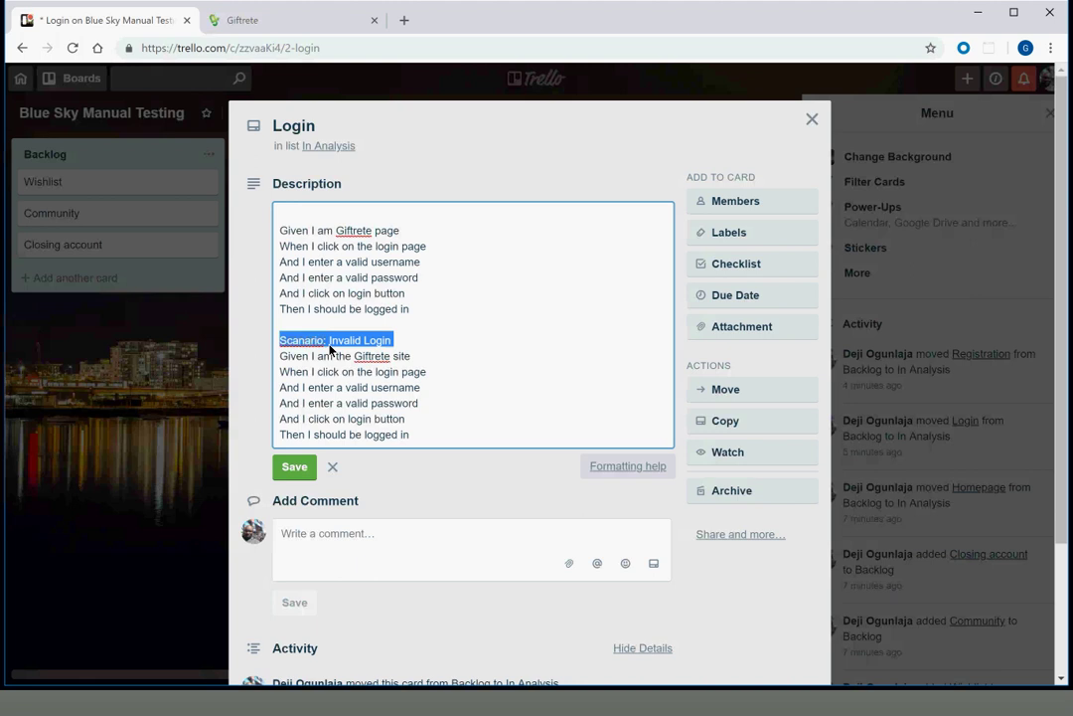
left_click(298, 213)
key("ctrl+v")
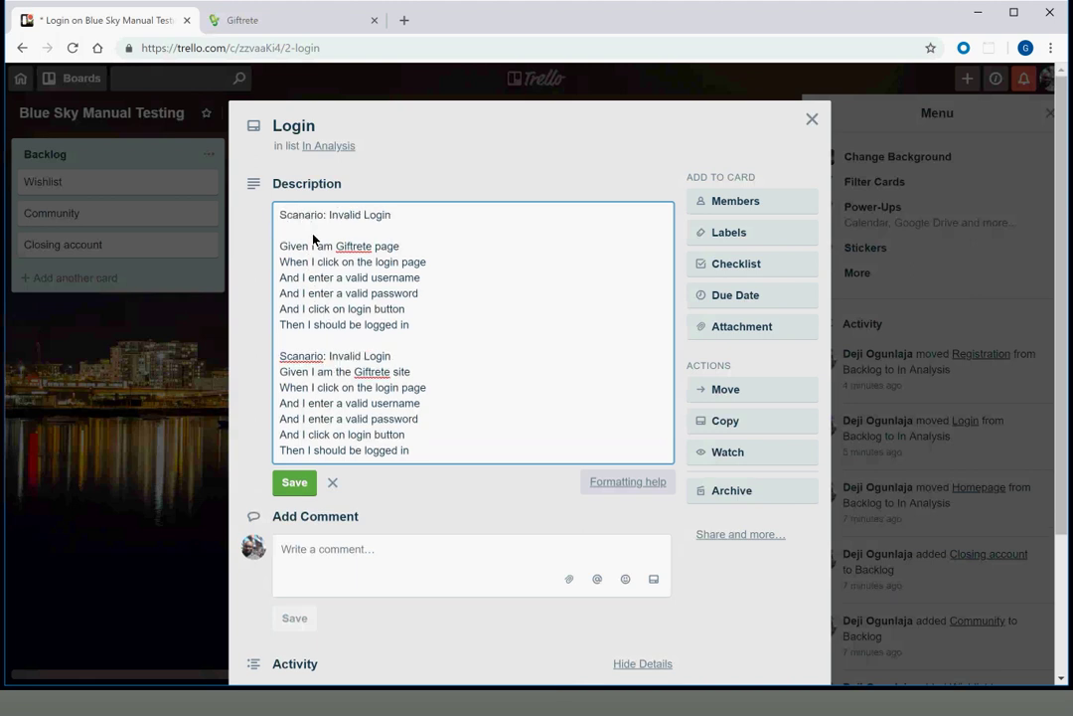
key("BackSpace")
left_click(341, 219)
key("BackSpace")
key("BackSpace")
key("BackSpace")
type("V")
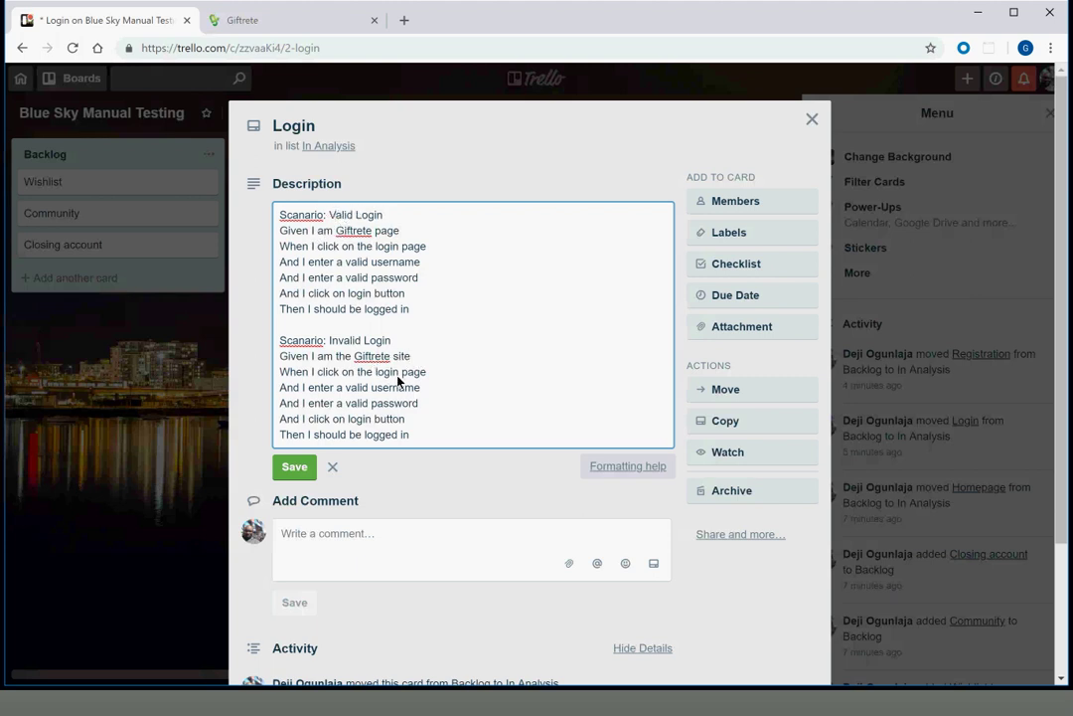
Change the Invalid Login lines to "And I enter a invalid username" and "Then I should NOT be logged in"
left_click(346, 387)
type("in")
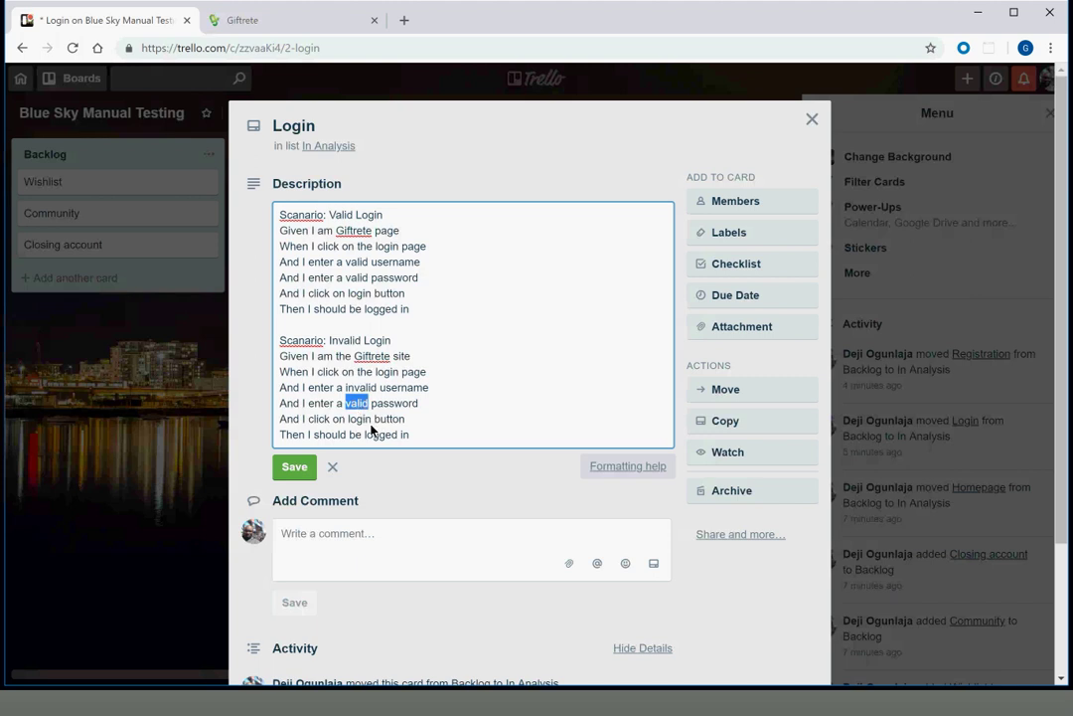
double_click(358, 419)
left_click(370, 437)
type("NOT")
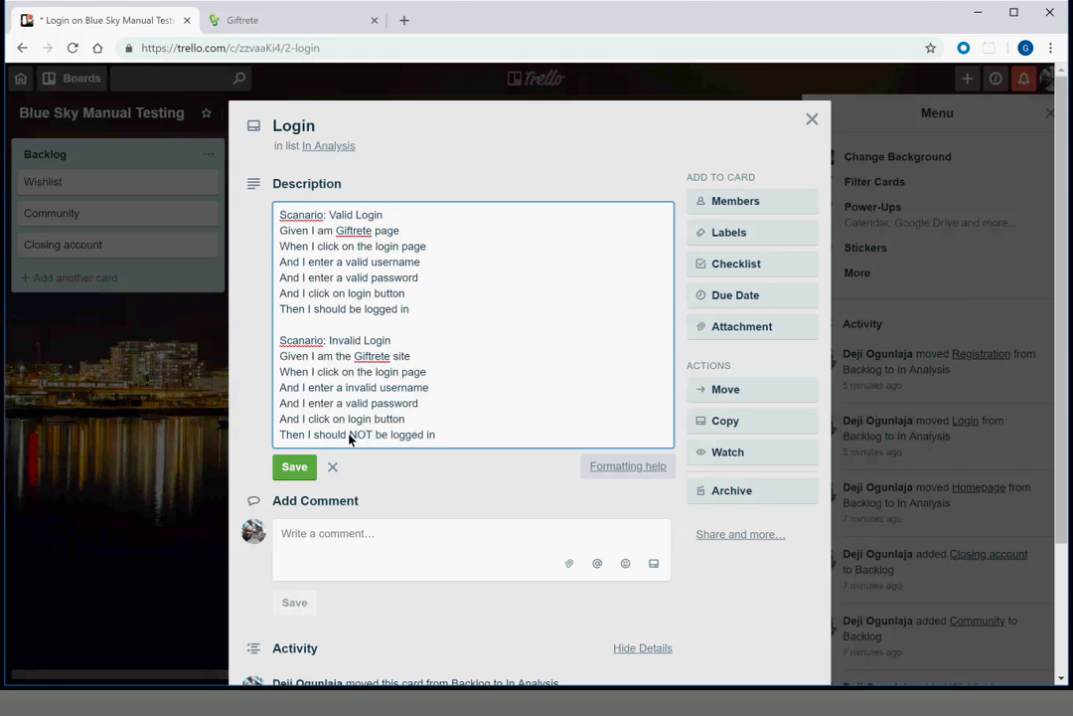
Correct the misspelled word in both login scenario headings to "Scenario"
left_click_drag(474, 433, 260, 344)
left_click(298, 345)
key("BackSpace")
type("e")
left_click(304, 221)
right_click(304, 225)
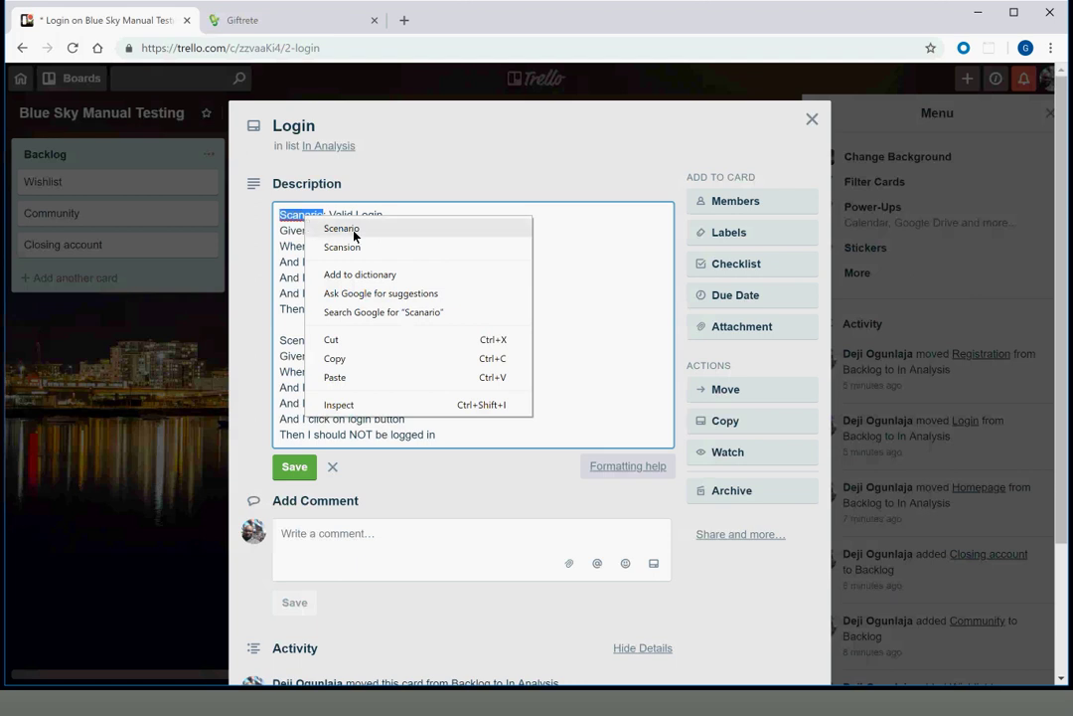
left_click(347, 229)
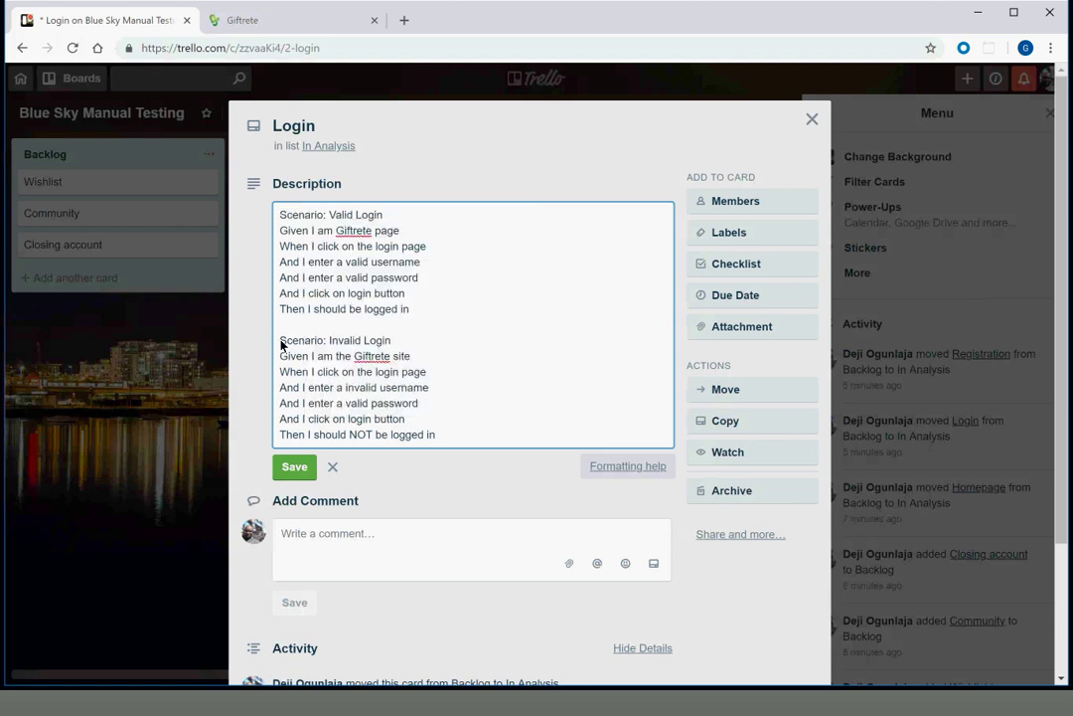
Copy the whole Invalid Login scenario and insert the duplicate below it in the Login card description
key("shift+Down")
key("shift+Down")
key("shift+Down")
key("shift+Down")
key("shift+Down")
key("shift+Down")
key("shift+Down")
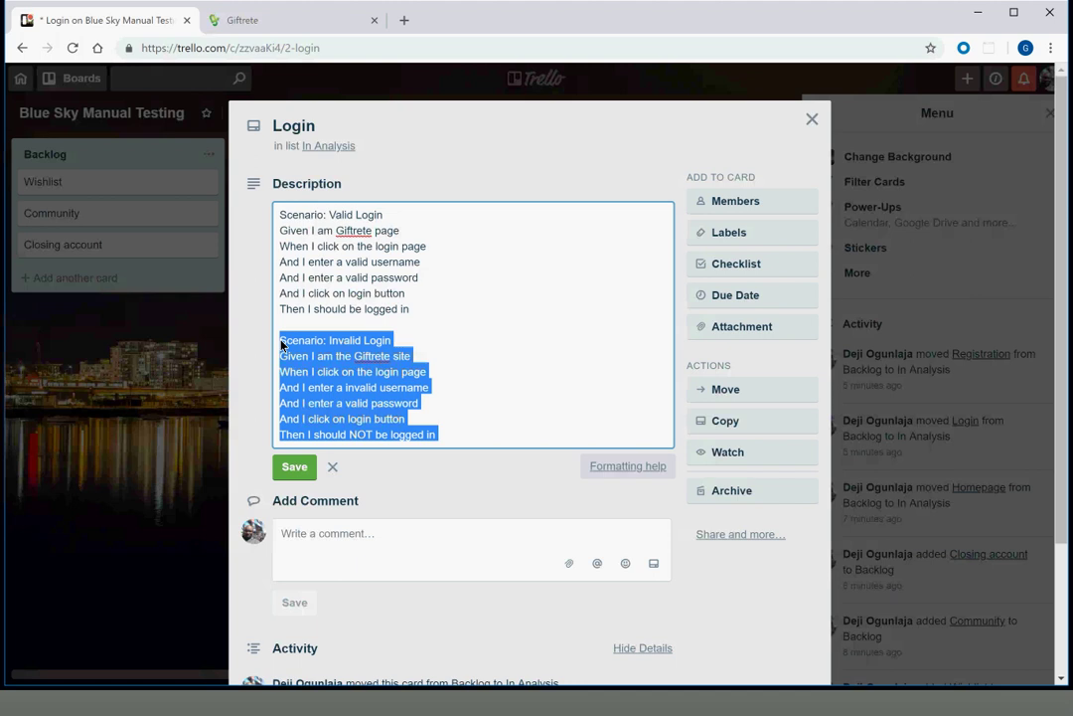
key("Right")
key("Return")
key("Return")
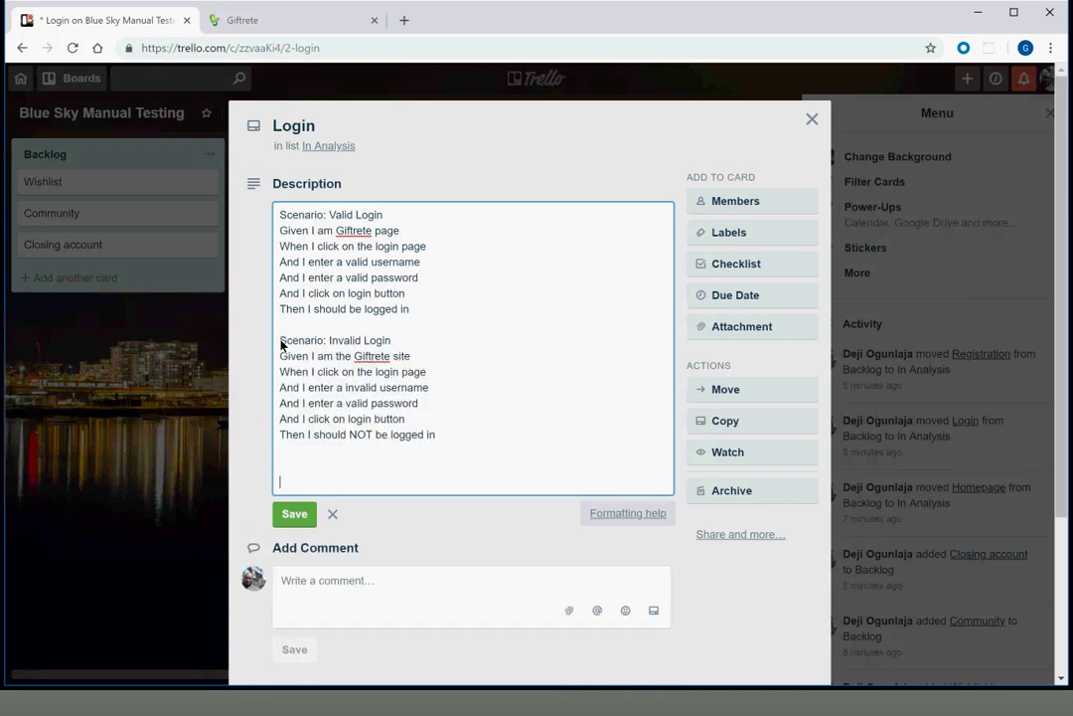
key("ctrl+v")
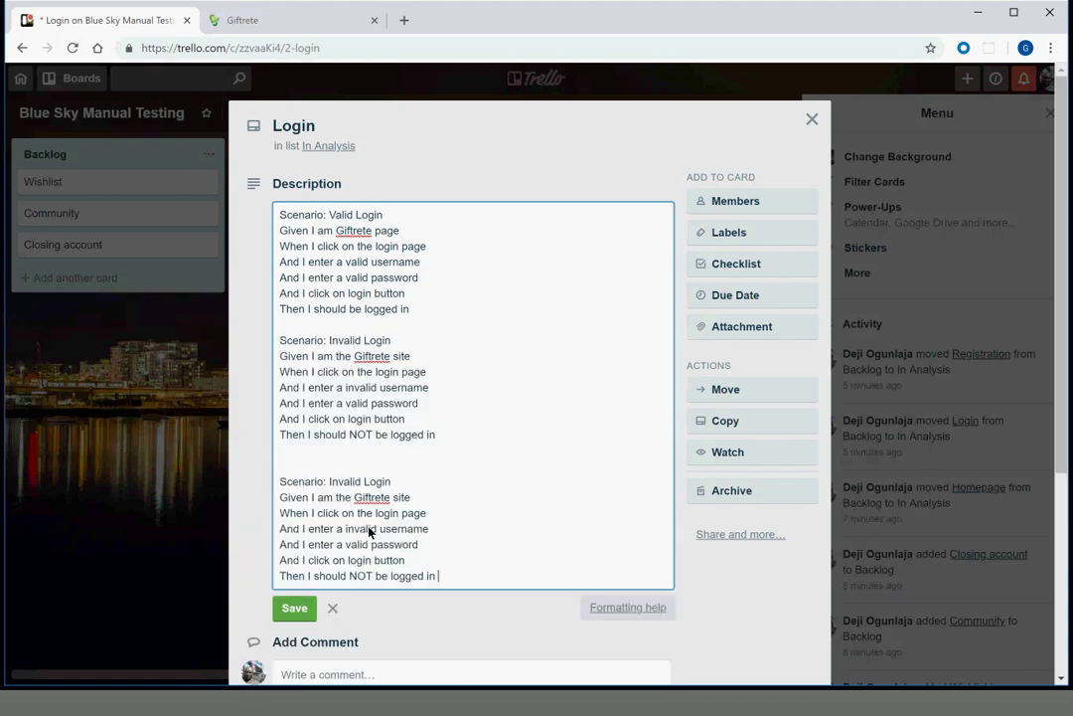
Change the second Invalid Login scenario's lines to "And I enter a valid username" and "And I enter a invalid password"
double_click(358, 530)
type("valid")
key("Down")
key("Left")
key("Left")
key("Left")
key("Left")
key("Left")
type("in")
Check the three scenario headings in the Login card and save the description
triple_click(321, 221)
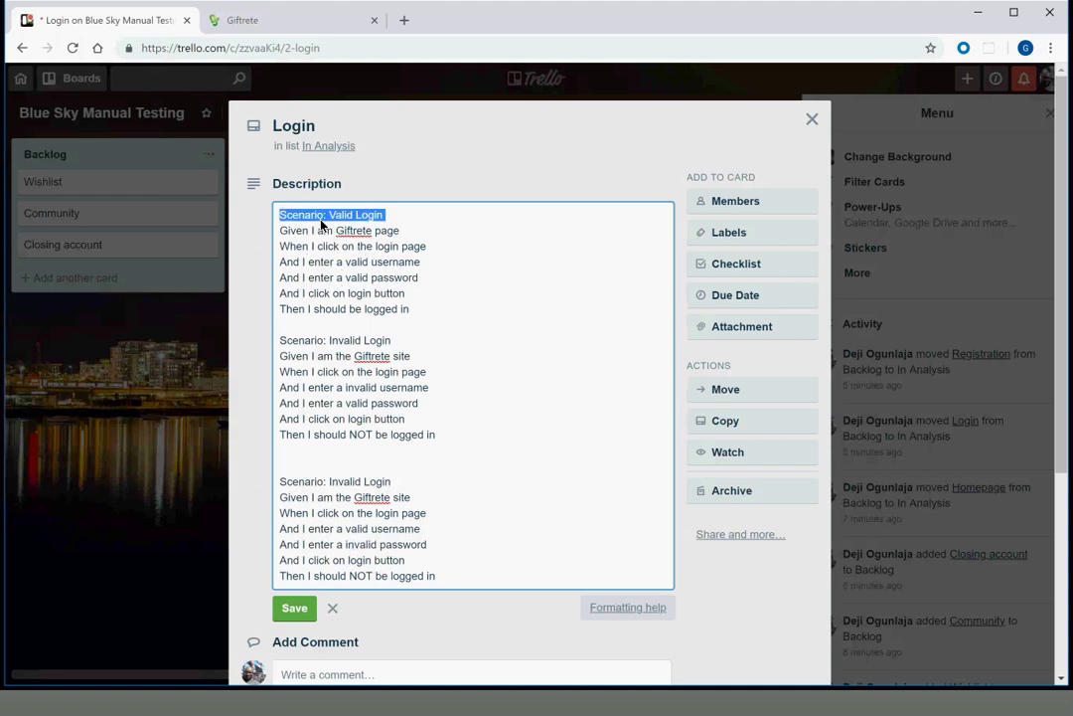
left_click_drag(279, 340, 319, 339)
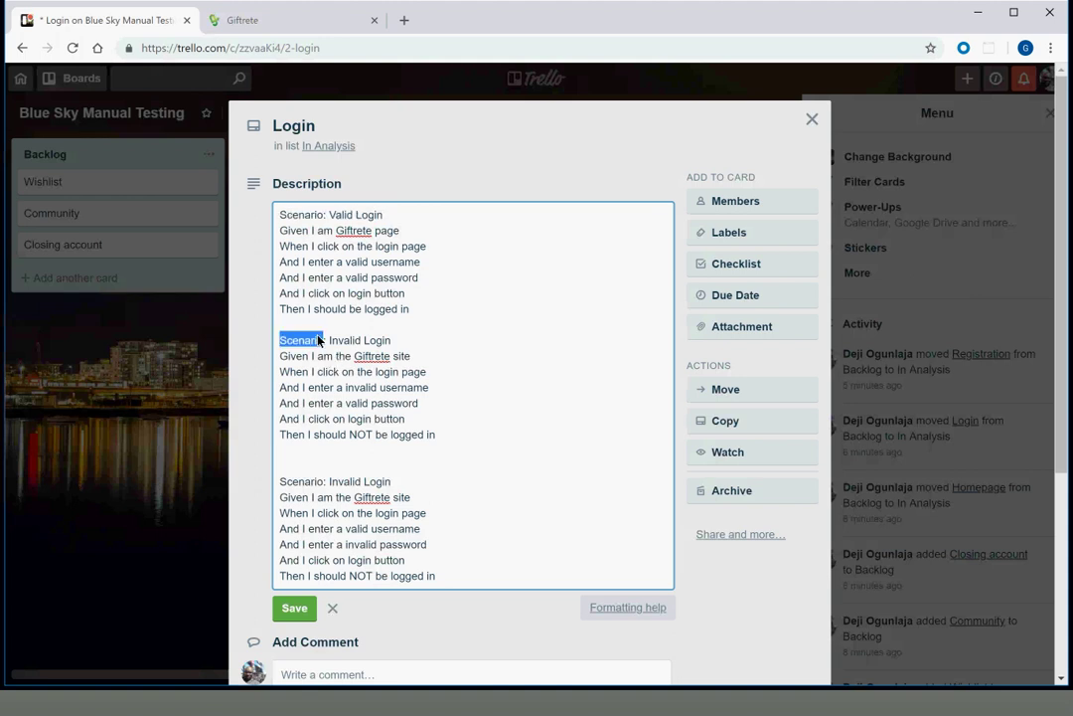
triple_click(319, 340)
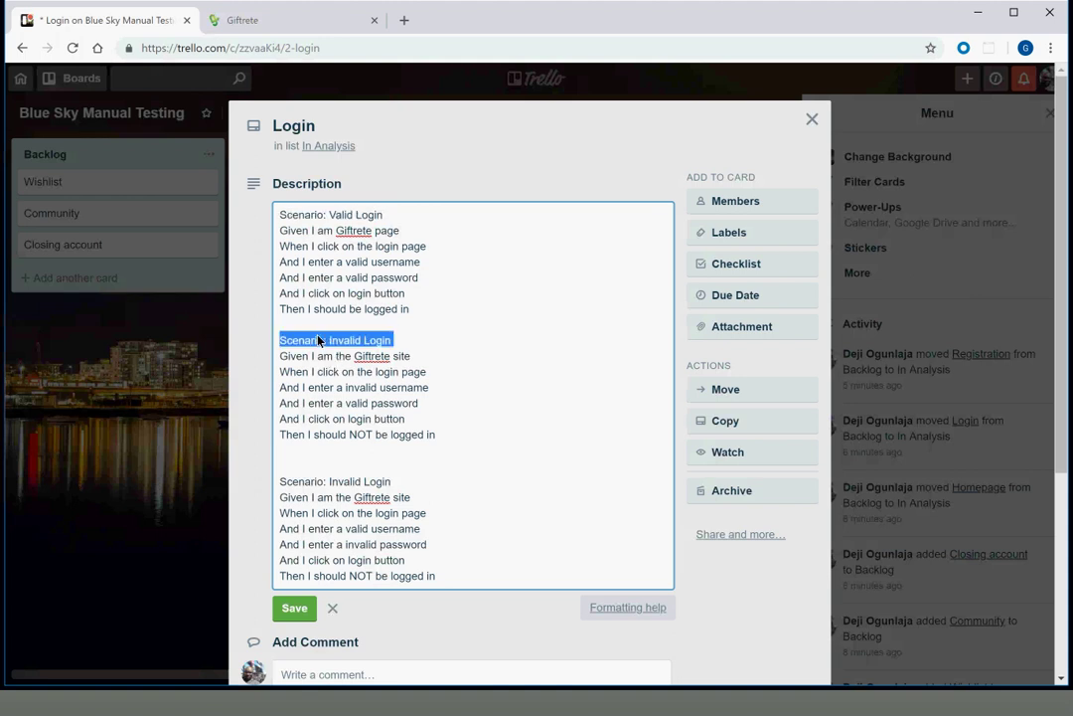
triple_click(324, 485)
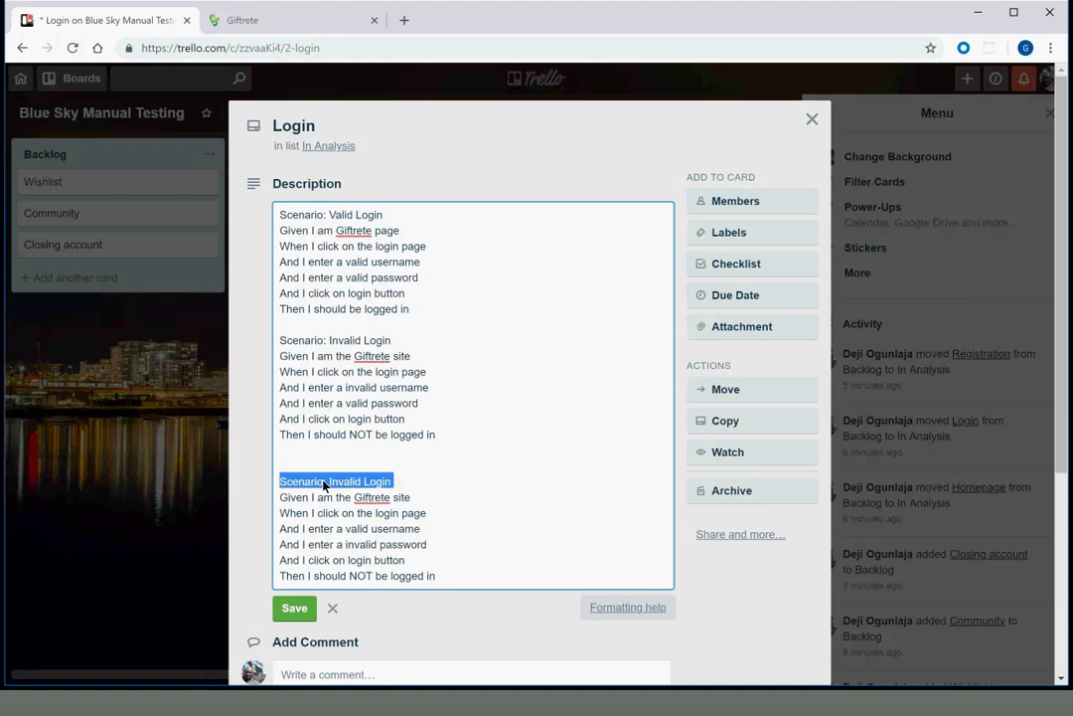
left_click(294, 608)
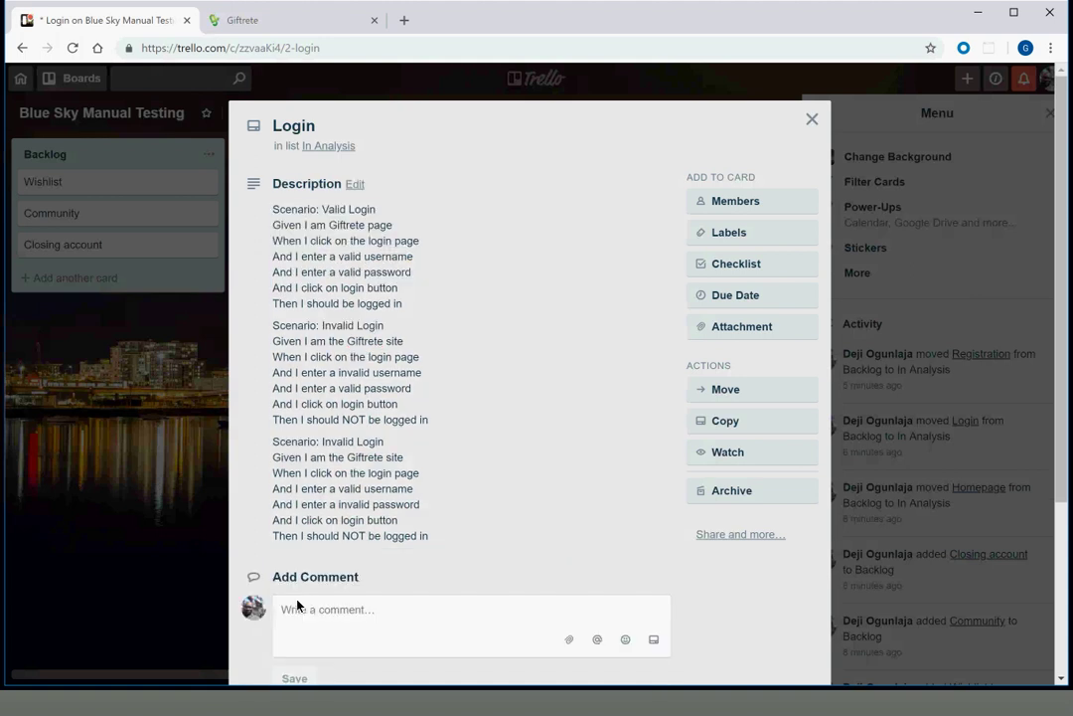
Add the user story "As a user of giftrete", "I want to login", "So that I can perform some activities" above the Valid Login scenario
scroll(405, 327, "down", 1)
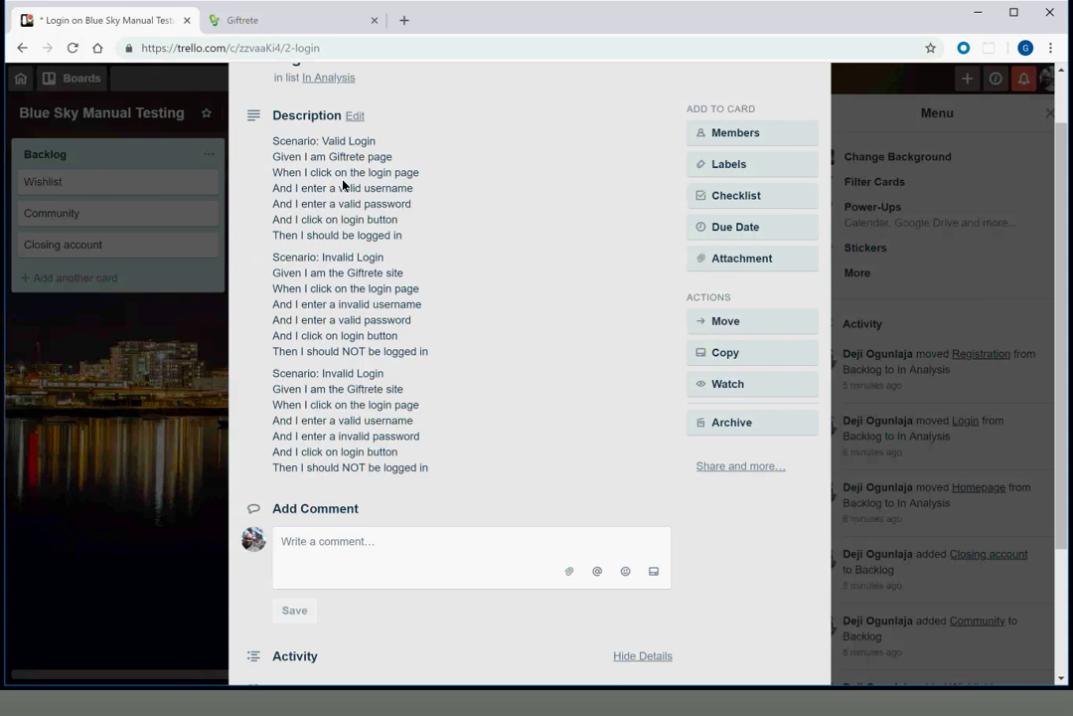
left_click(354, 116)
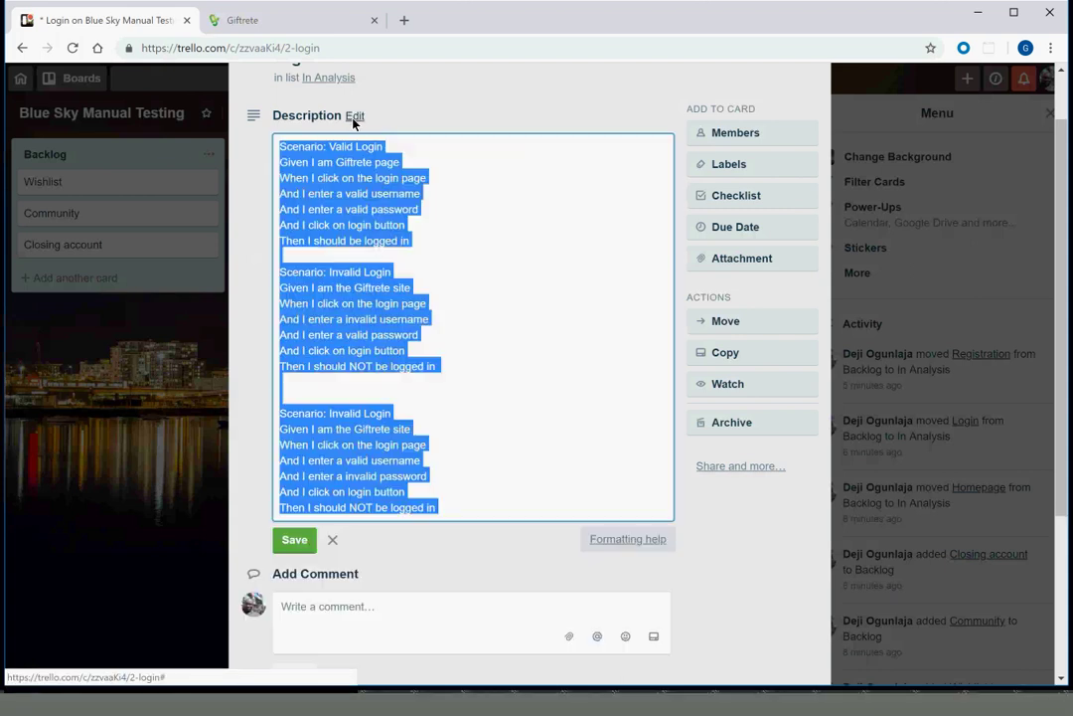
left_click(433, 292)
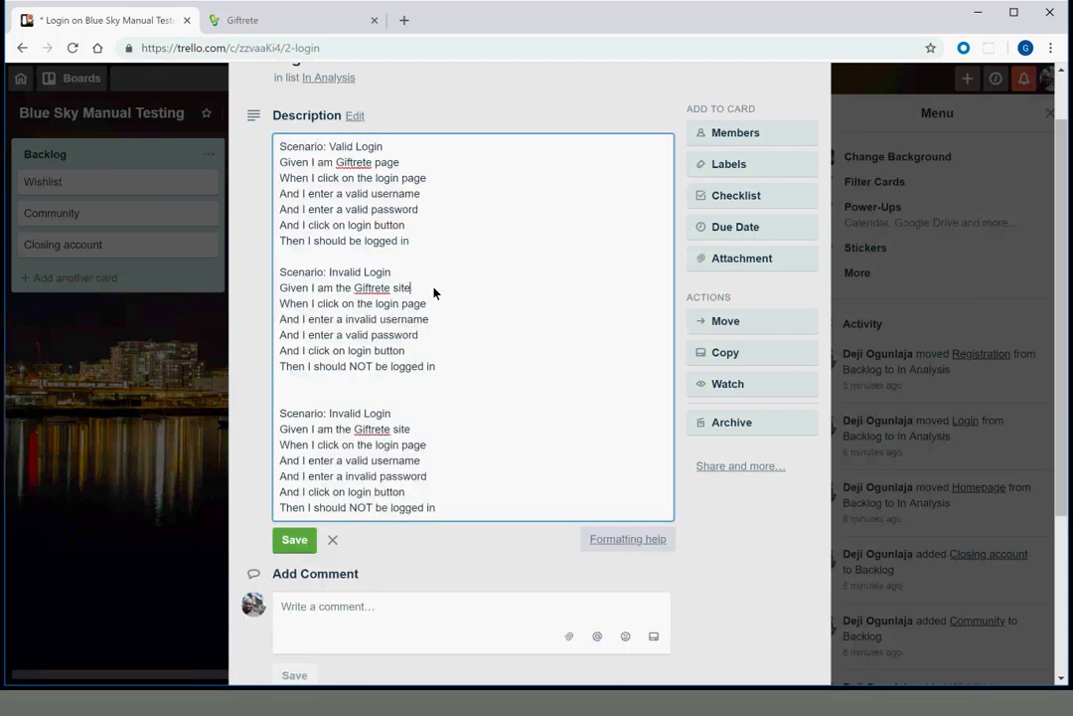
left_click(281, 149)
key("Return")
key("Return")
type("As ")
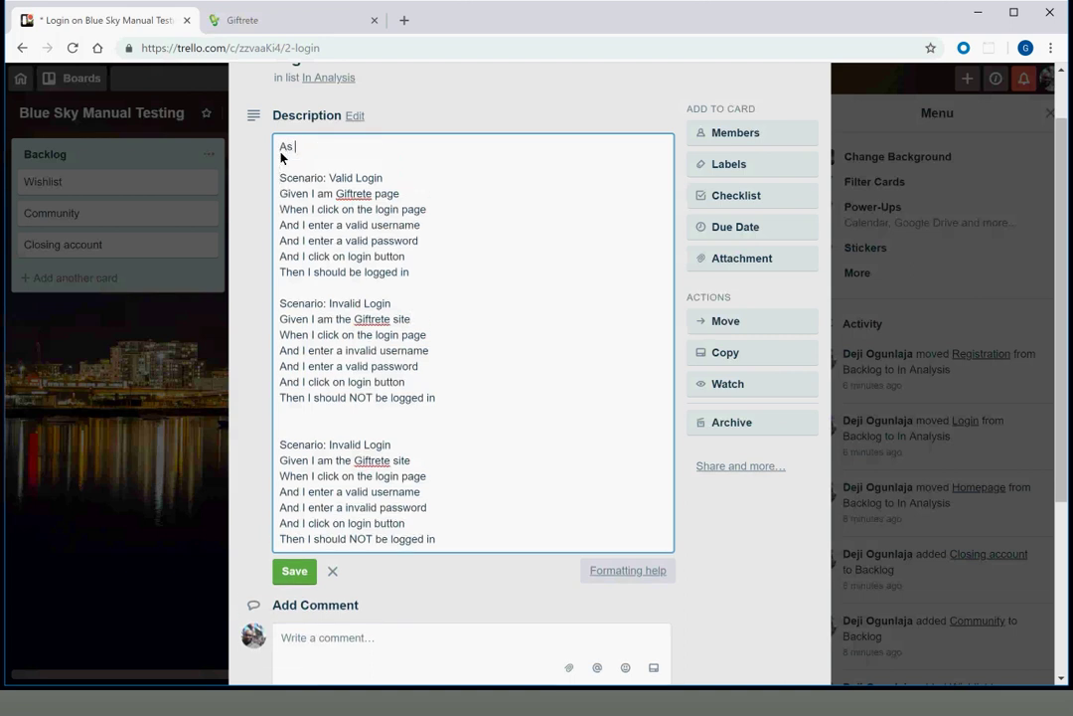
type("a user of giftrete")
key("Return")
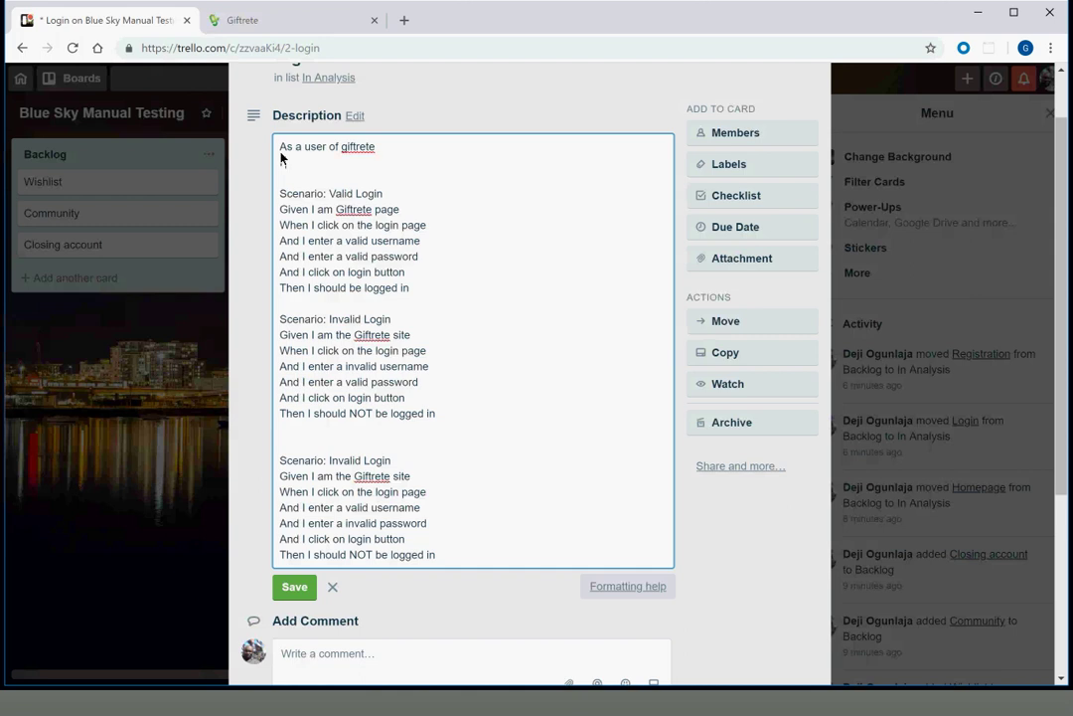
type("I want to login")
key("Return")
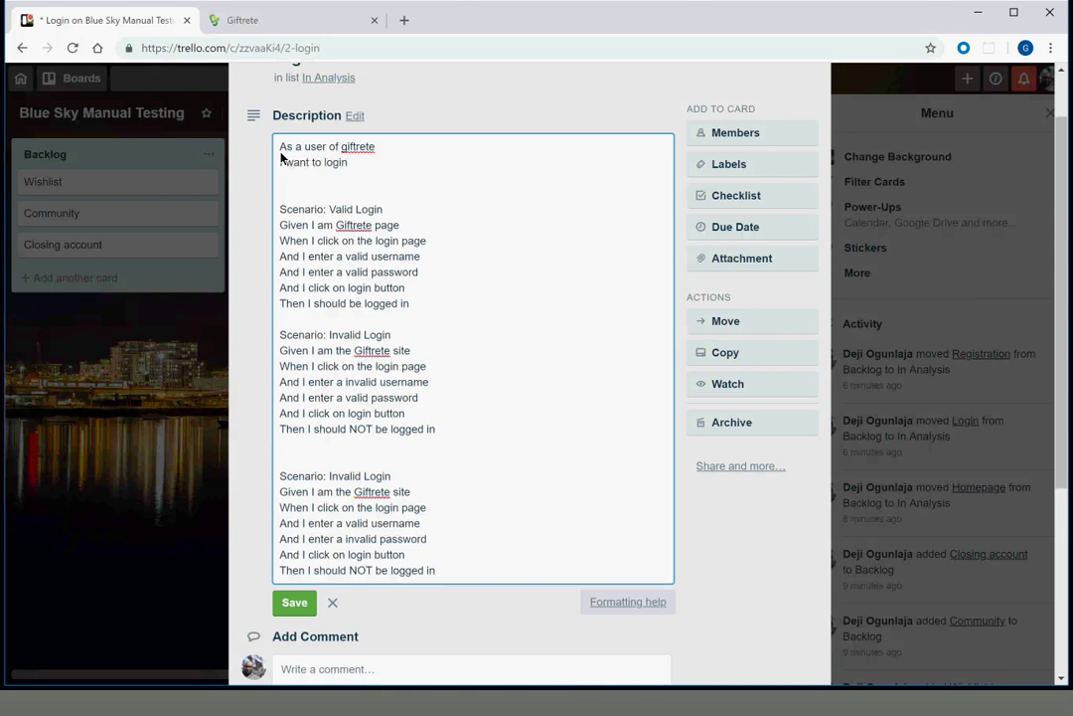
type("So that I can perform some ac")
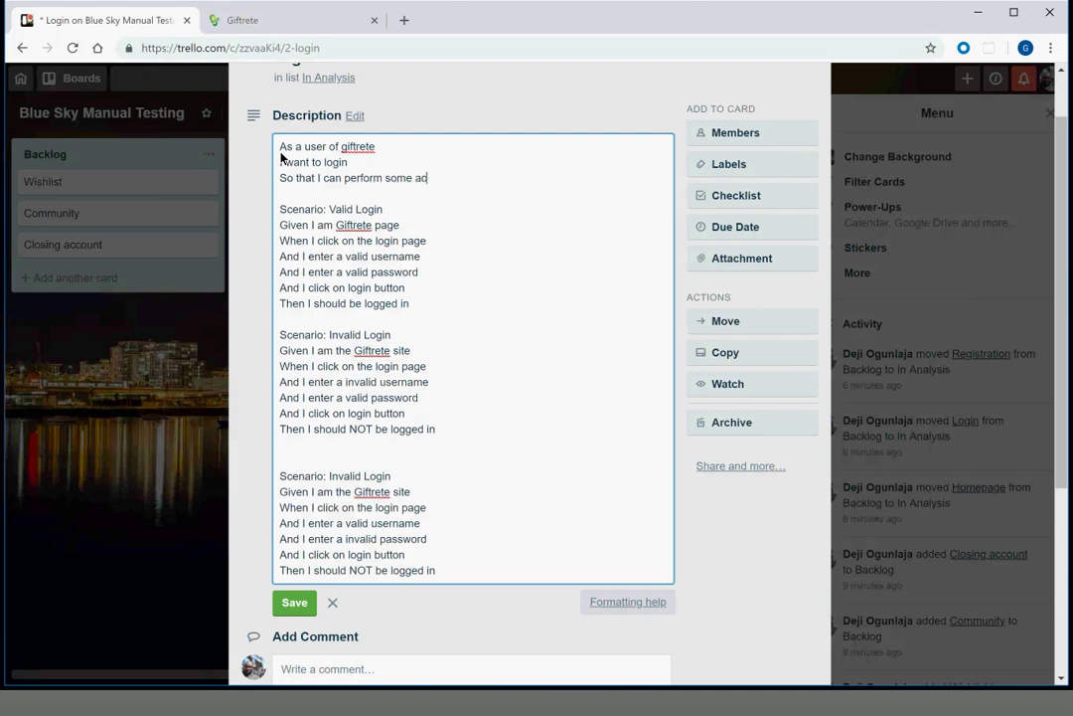
type("tivities")
Add the heading "Acceptance Criteria" directly above the Valid Login scenario, leaving blank lines after the user story
key("Return")
key("Return")
key("Return")
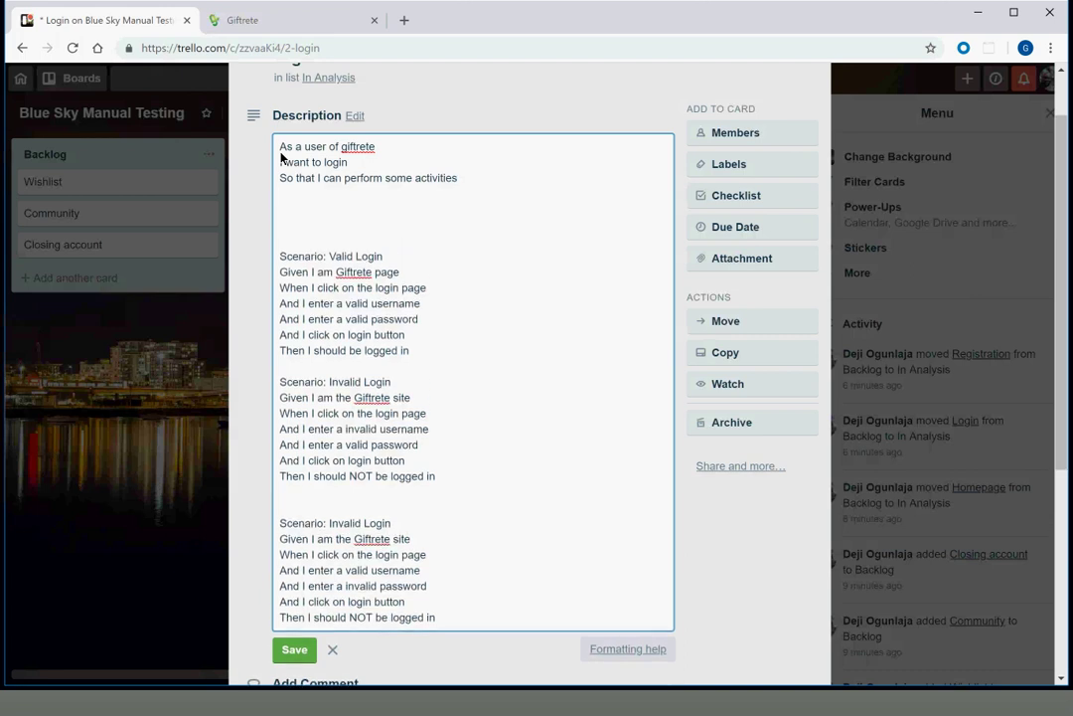
key("BackSpace")
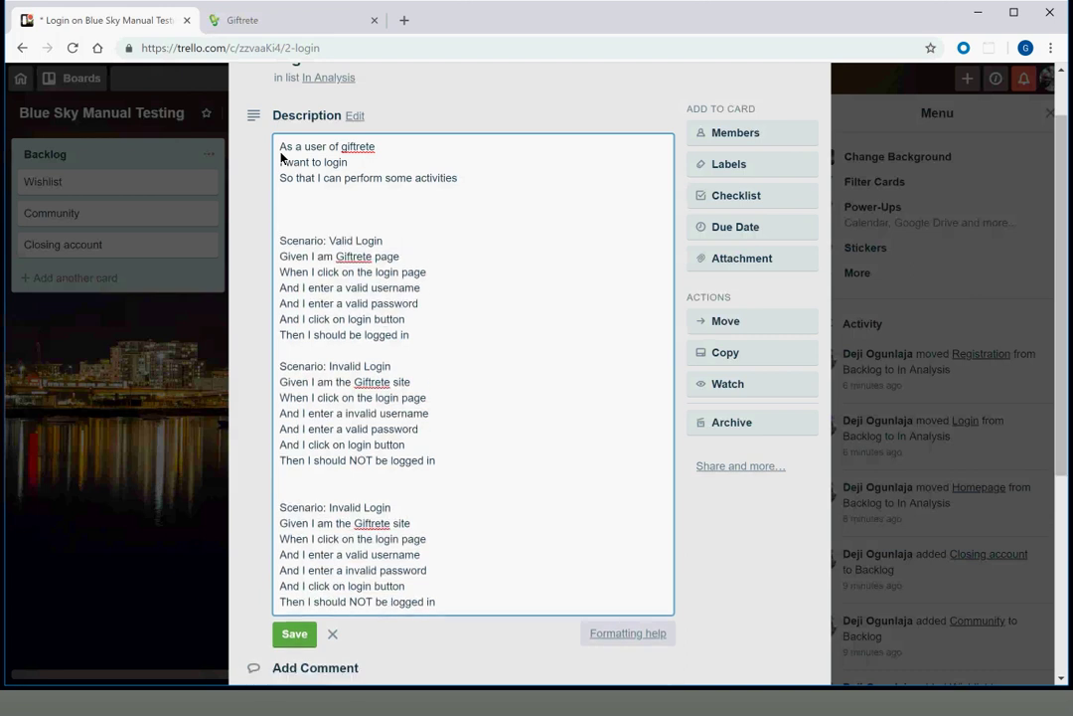
type("A")
key("BackSpace")
type("Accept")
key("BackSpace")
type("tance Criteria")
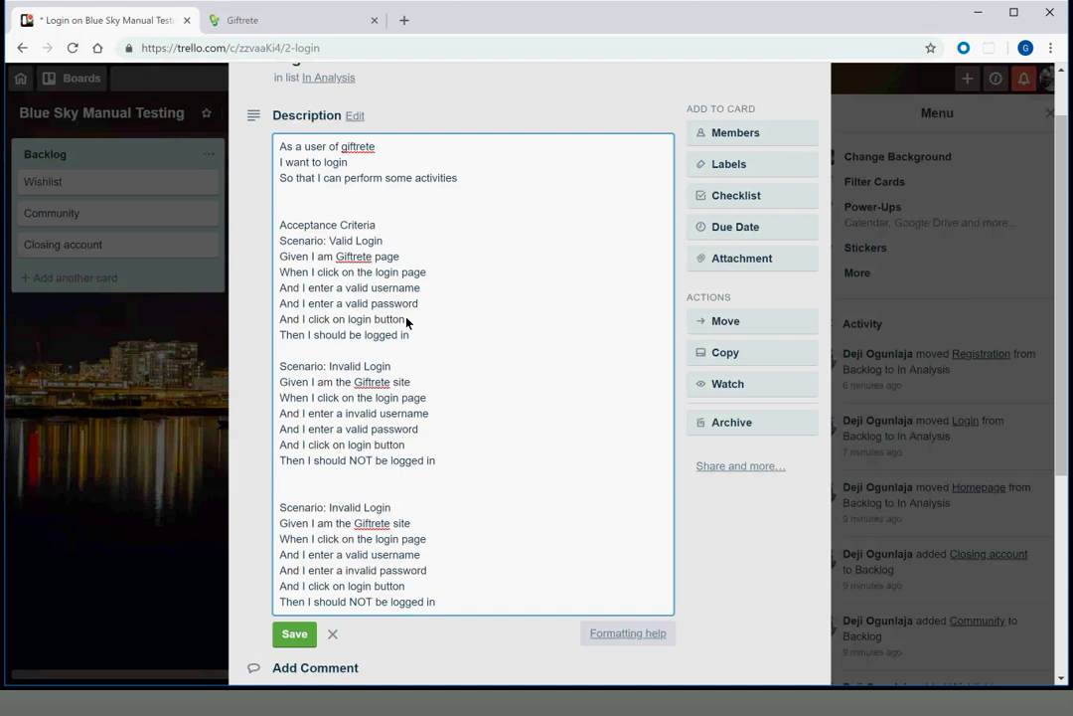
Review the user story and acceptance criteria, save the description and close the Login card
left_click(503, 183)
left_click_drag(502, 187, 255, 119)
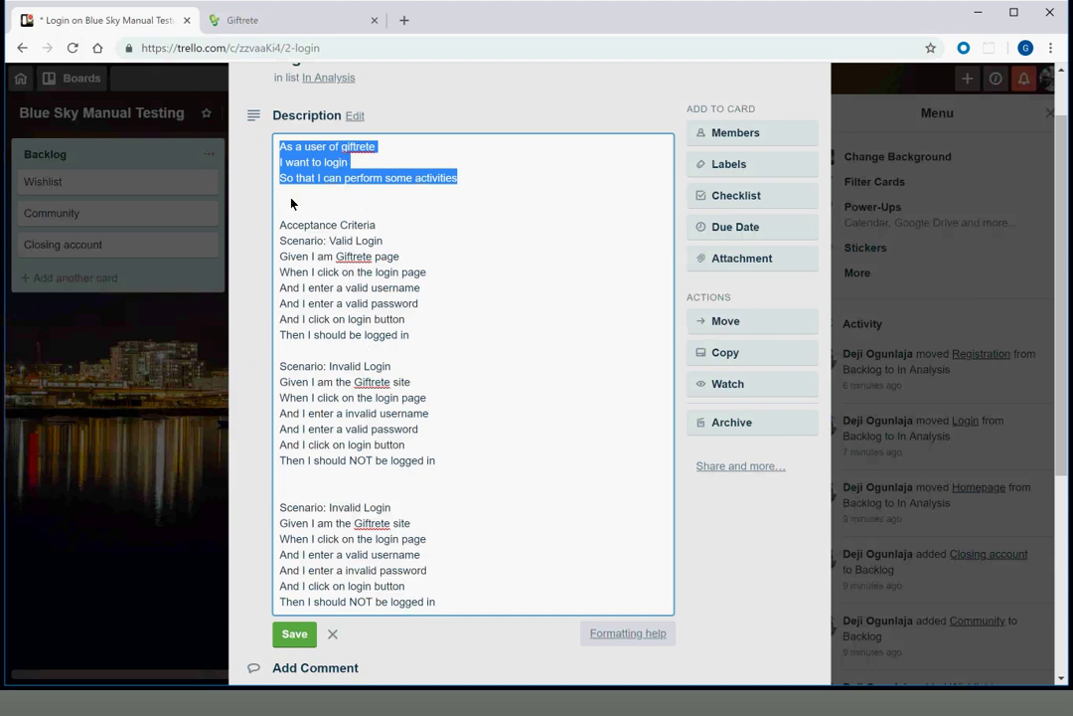
double_click(374, 288)
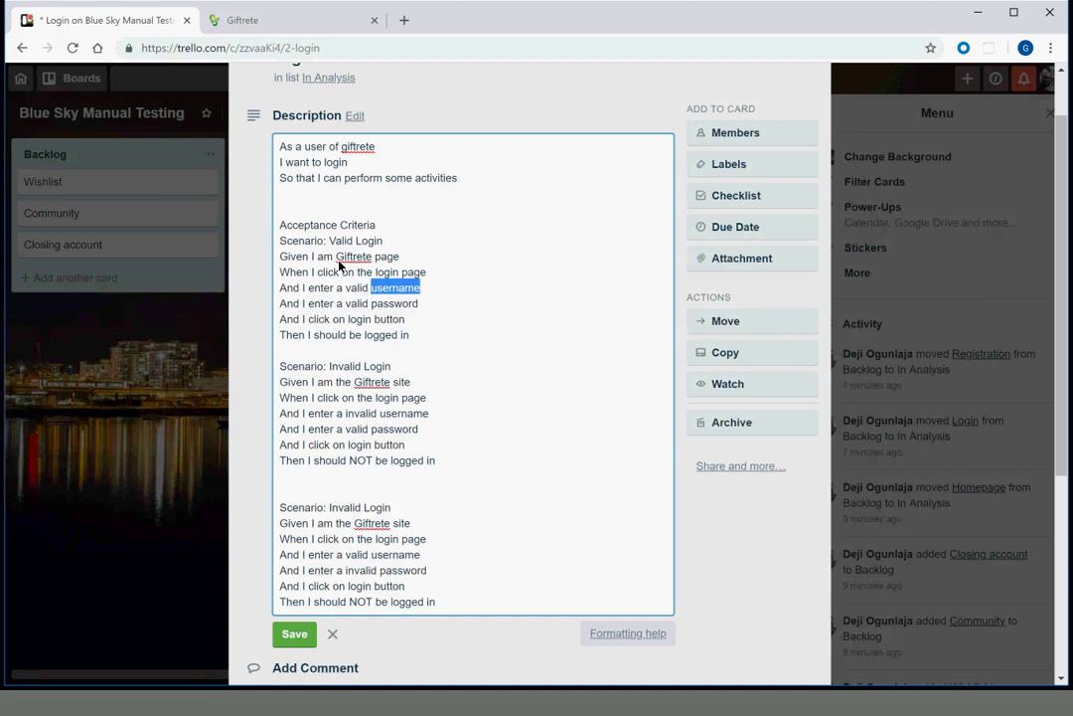
left_click(296, 633)
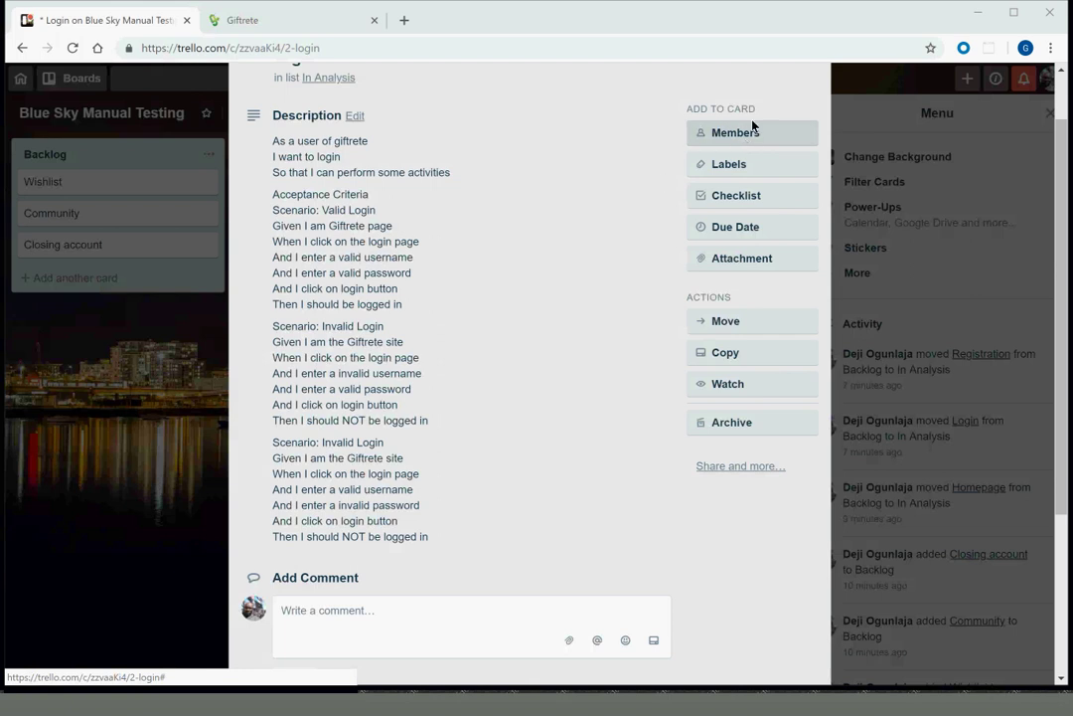
left_click(854, 88)
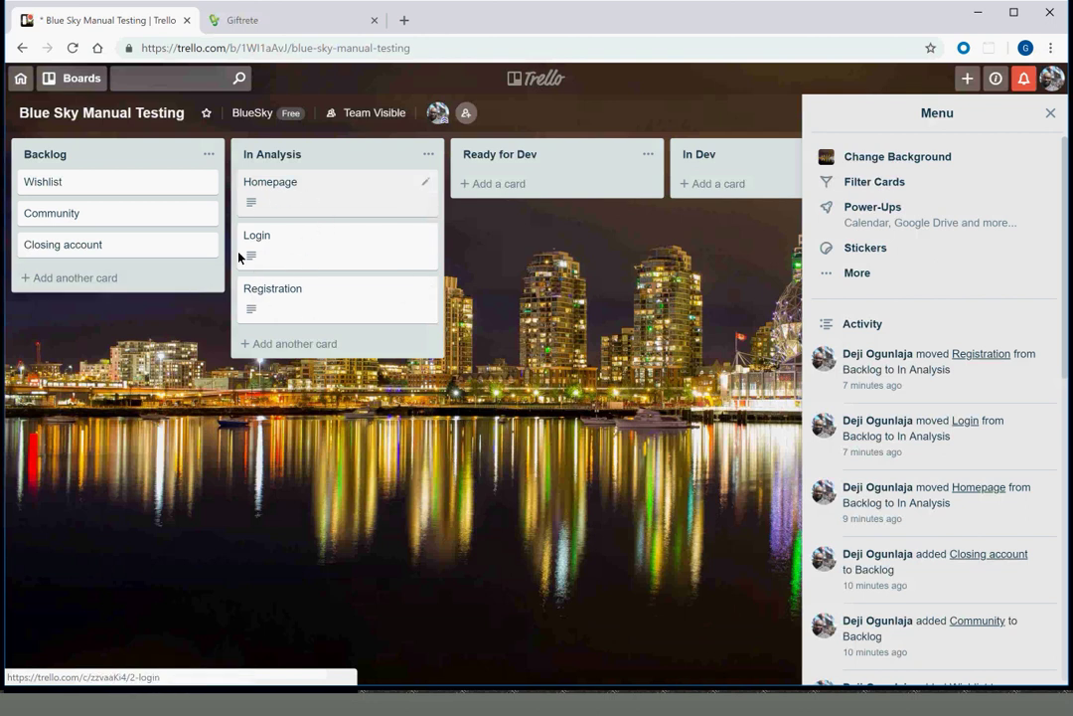
Move the Homepage and Registration cards from In Analysis to Ready for Dev
left_click_drag(340, 192, 519, 204)
mouse_move(335, 190)
left_mouse_down()
mouse_move(503, 220)
mouse_move(348, 180)
mouse_move(326, 185)
left_mouse_up()
left_click_drag(303, 245, 528, 264)
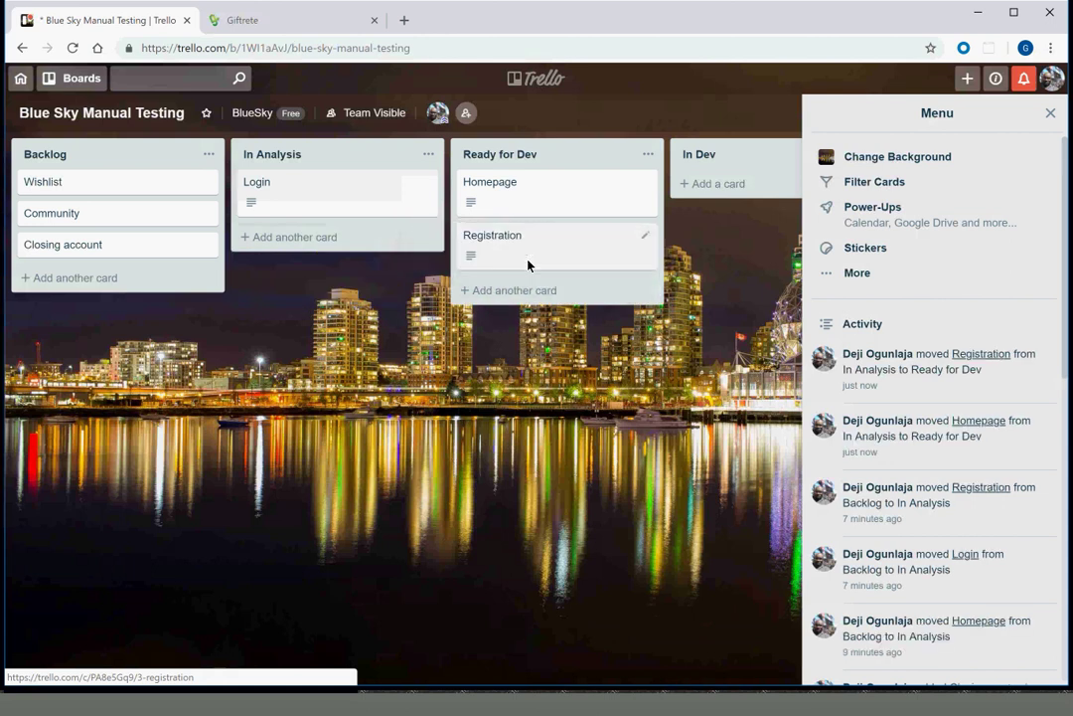
Return the Homepage card to In Analysis and move the Login card to Ready for Dev
scroll(548, 275, "right", 3)
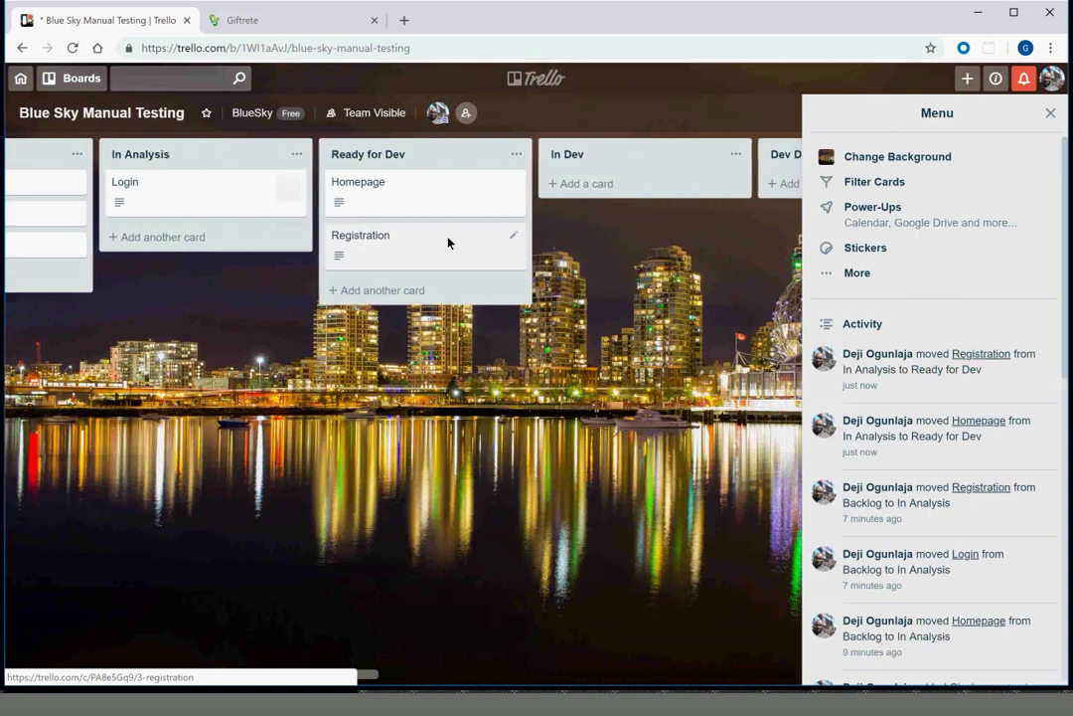
left_click_drag(418, 187, 238, 188)
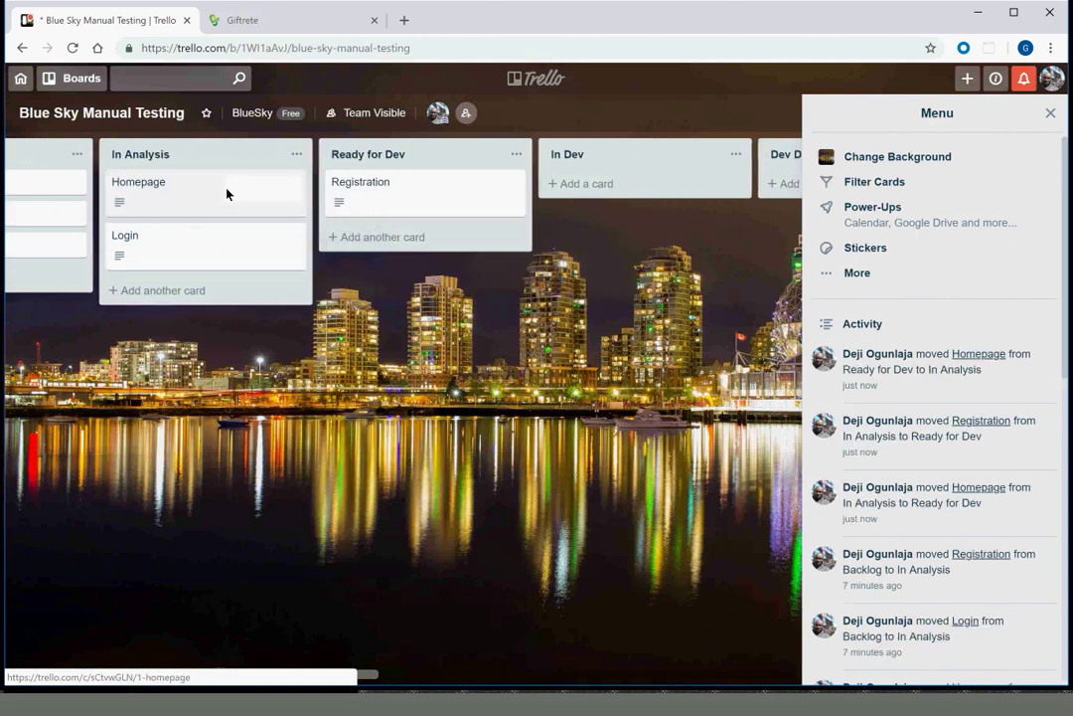
left_click_drag(182, 245, 368, 211)
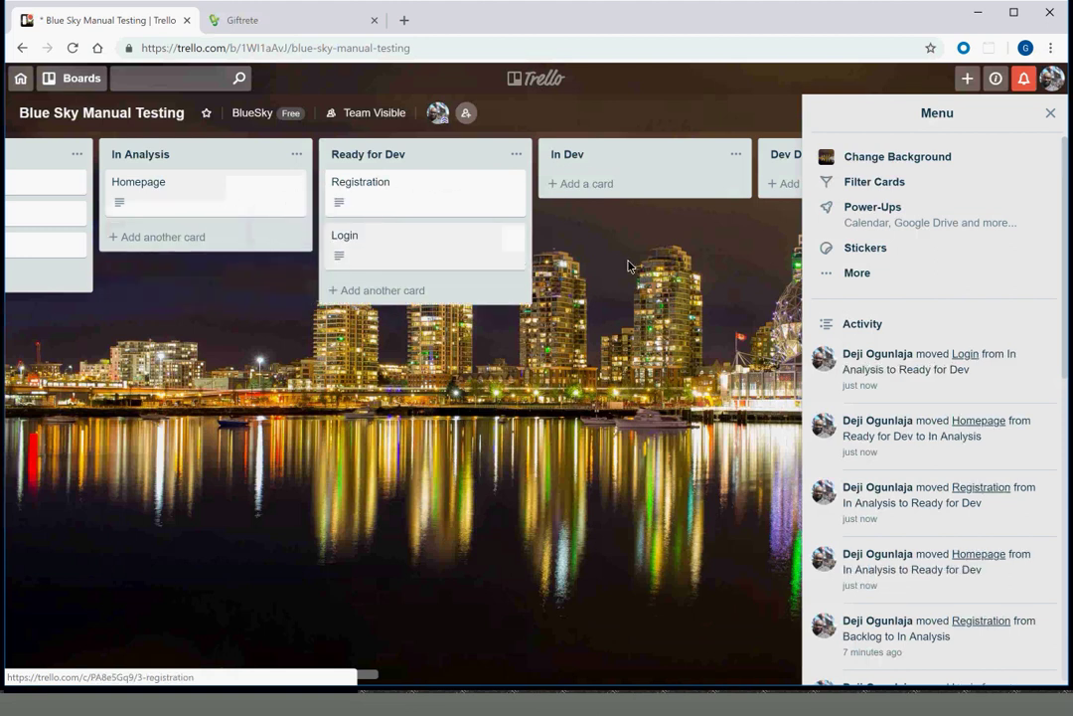
Move the Registration and Login cards from Ready for Dev to In Dev
left_click_drag(410, 197, 625, 192)
left_click_drag(800, 311, 580, 311)
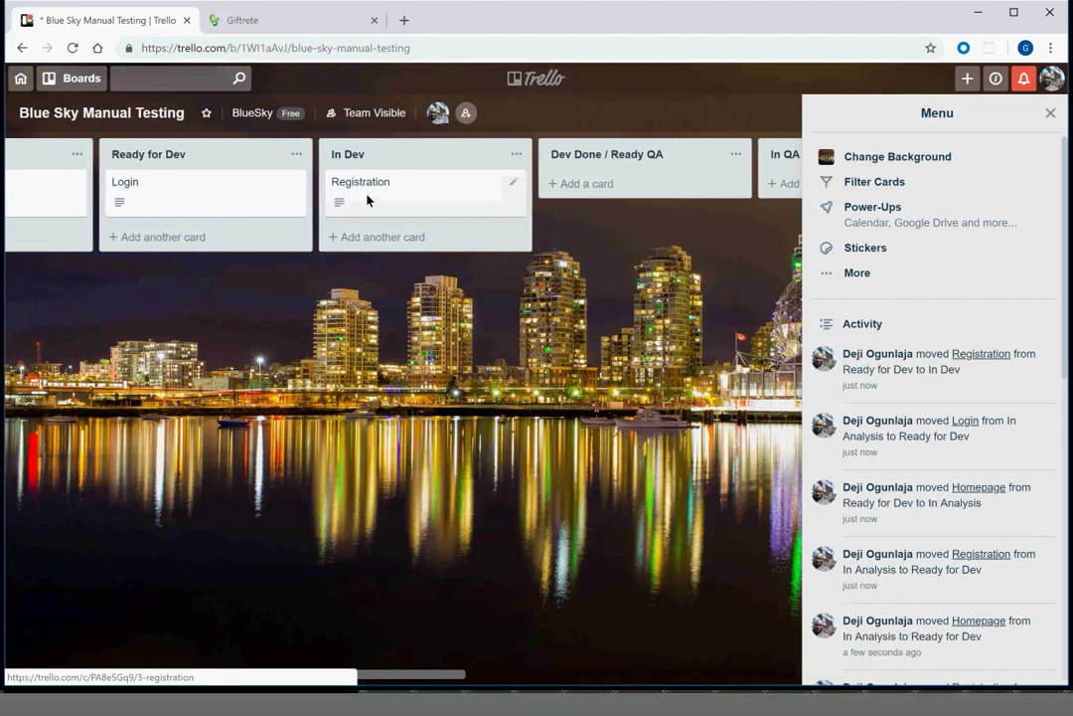
left_click_drag(205, 167, 270, 198)
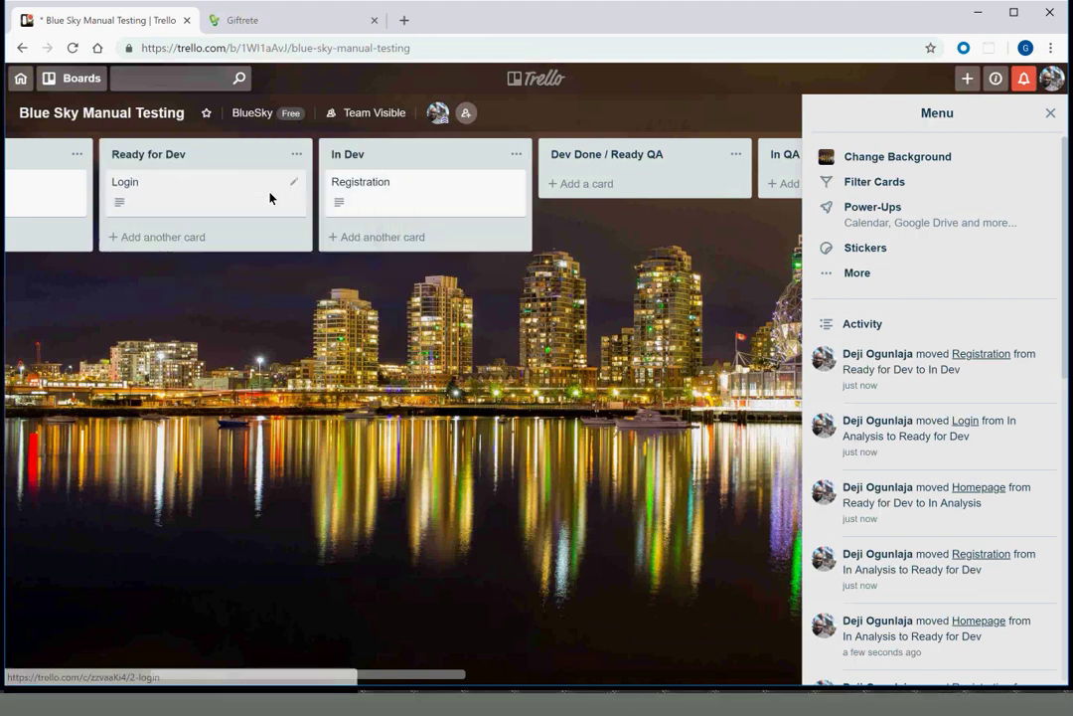
left_click_drag(185, 199, 394, 231)
scroll(409, 190, "right", 2)
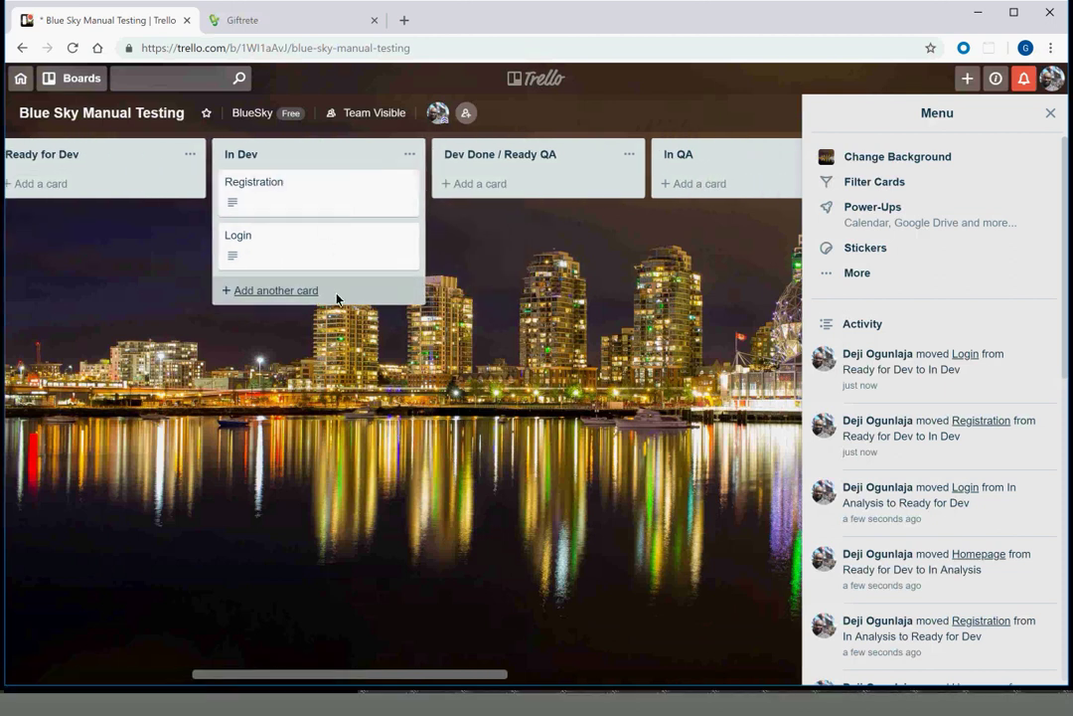
Reload the board and look through its lists as far as DONE / CLOSED
left_click(72, 48)
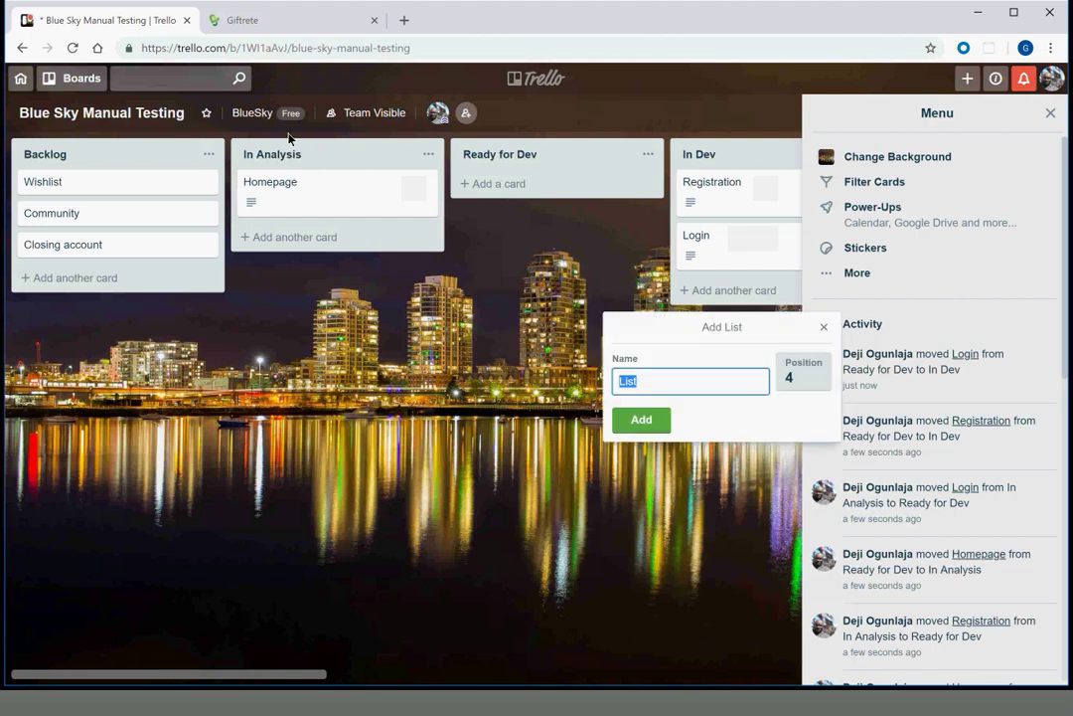
left_click(71, 48)
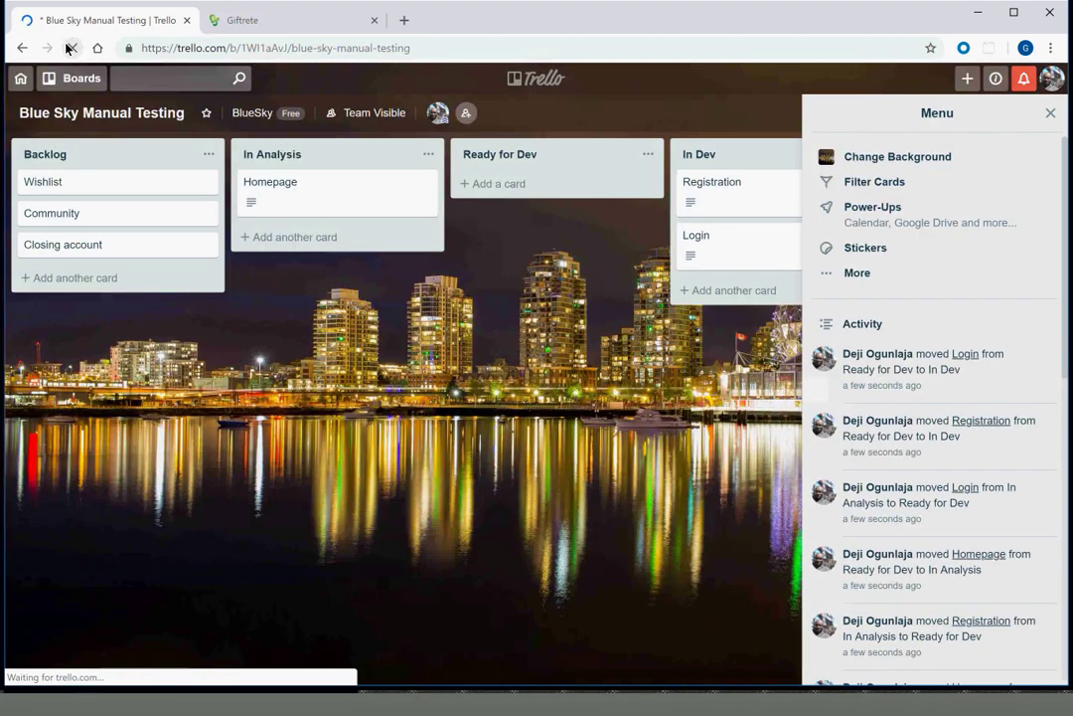
left_click(206, 79)
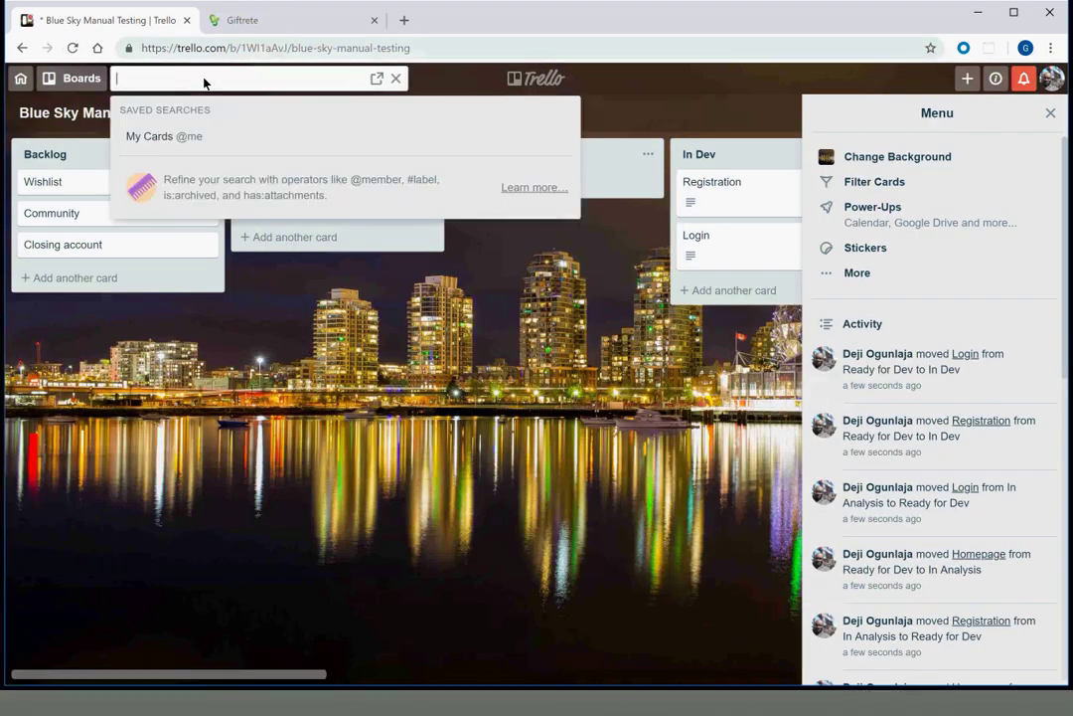
left_click(295, 348)
scroll(298, 398, "right", 2)
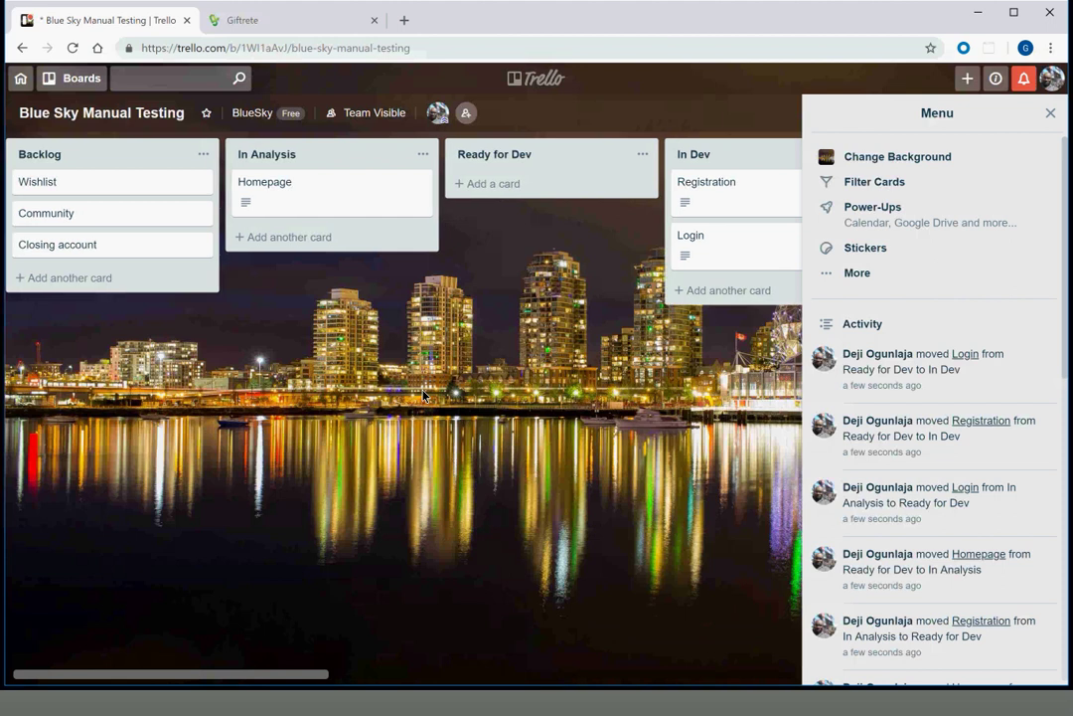
scroll(321, 457, "right", 10)
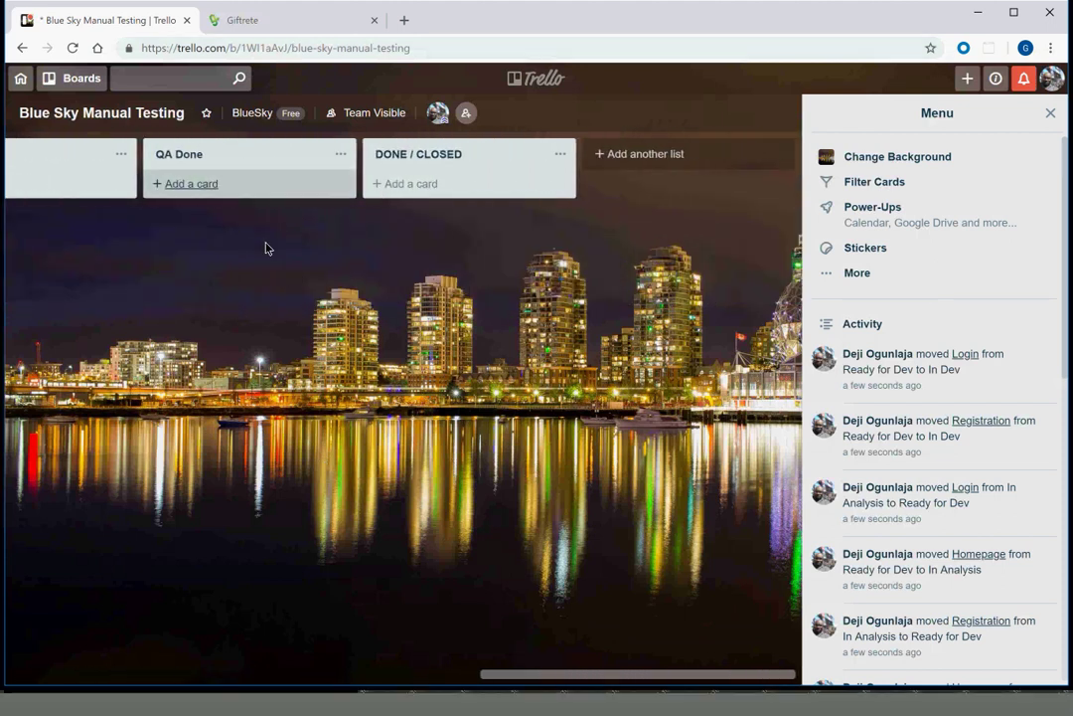
left_click(138, 115)
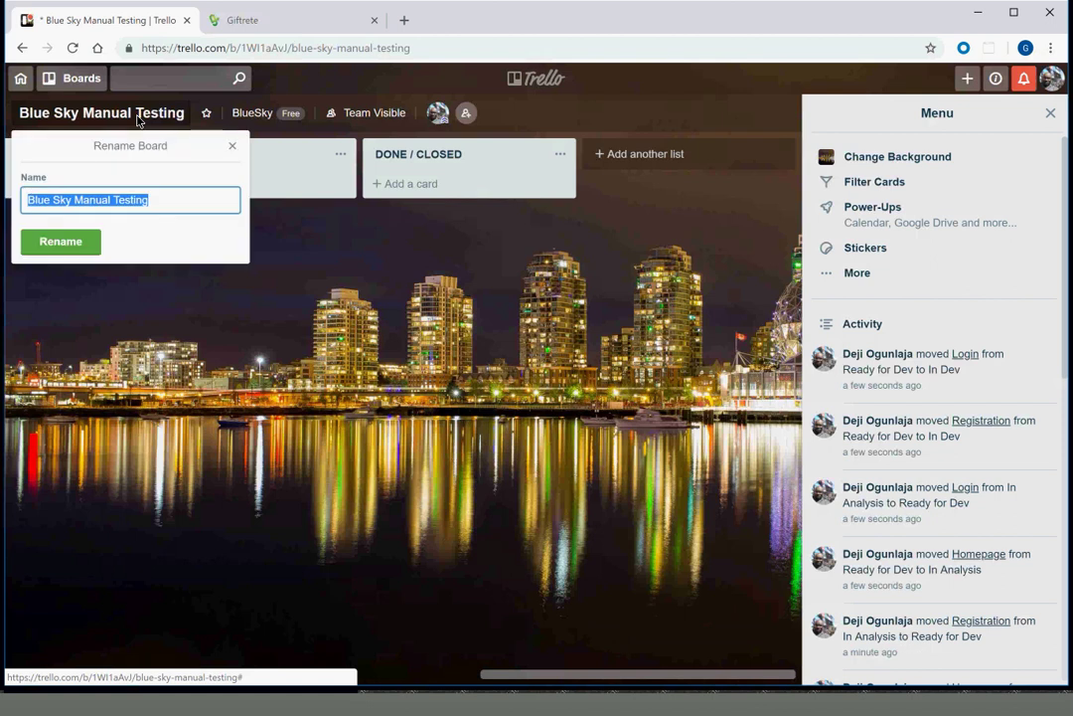
left_click(161, 149)
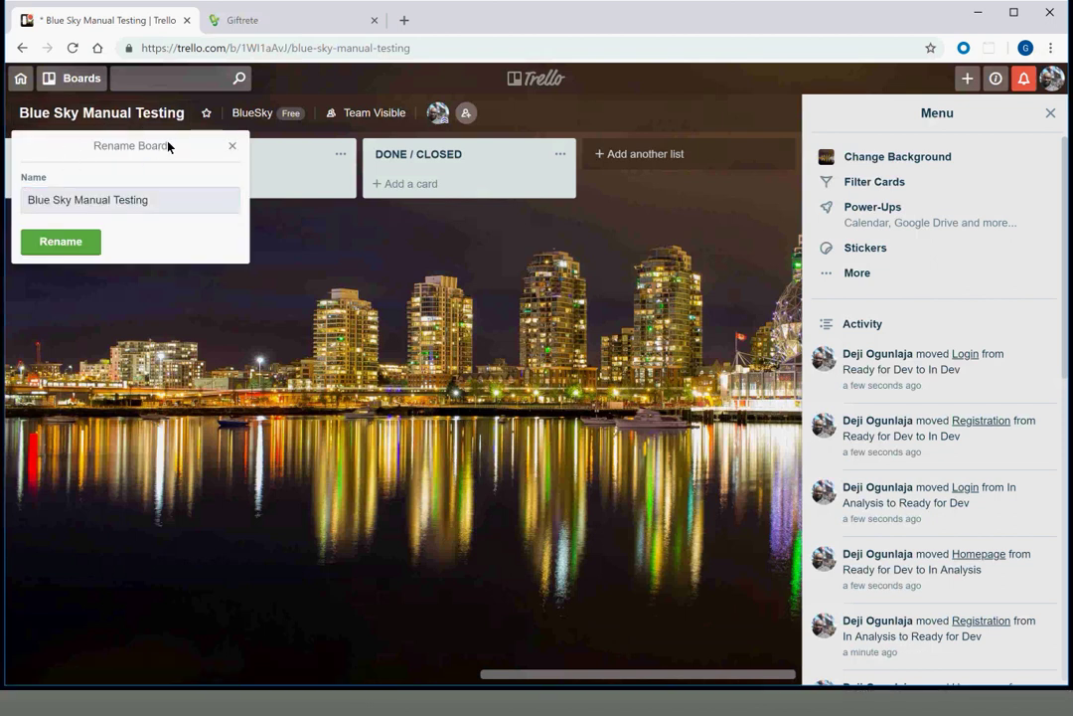
left_click(257, 114)
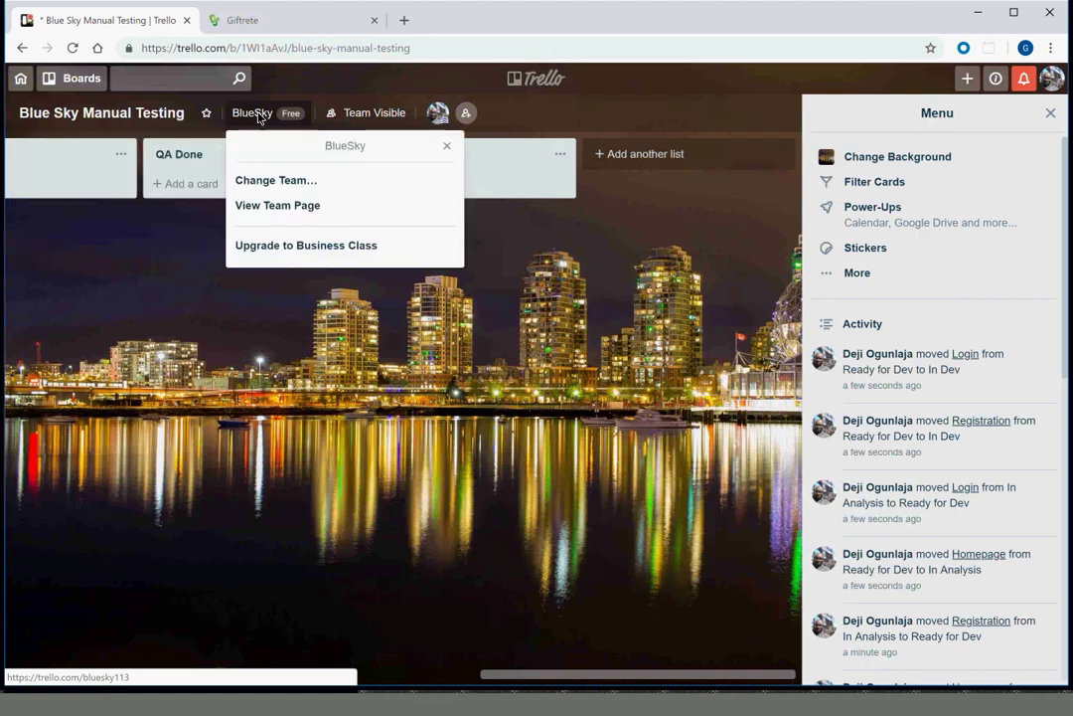
left_click(206, 270)
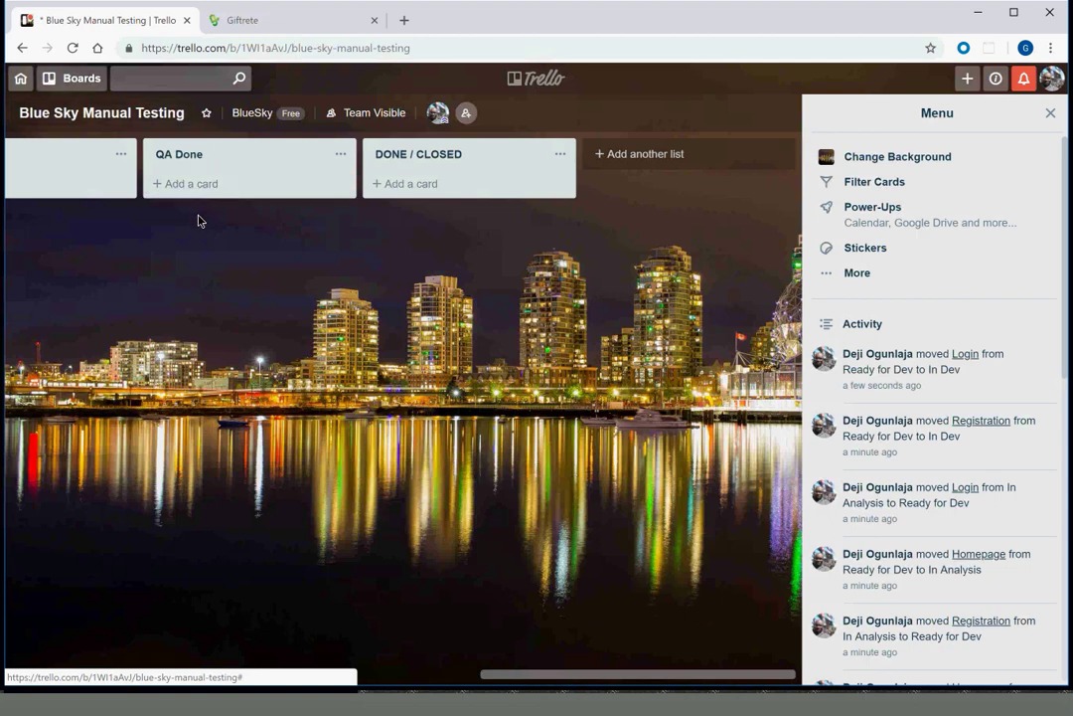
Reload the board, review the Login card's user story and acceptance criteria in the In Dev list, and close the card
left_click(434, 47)
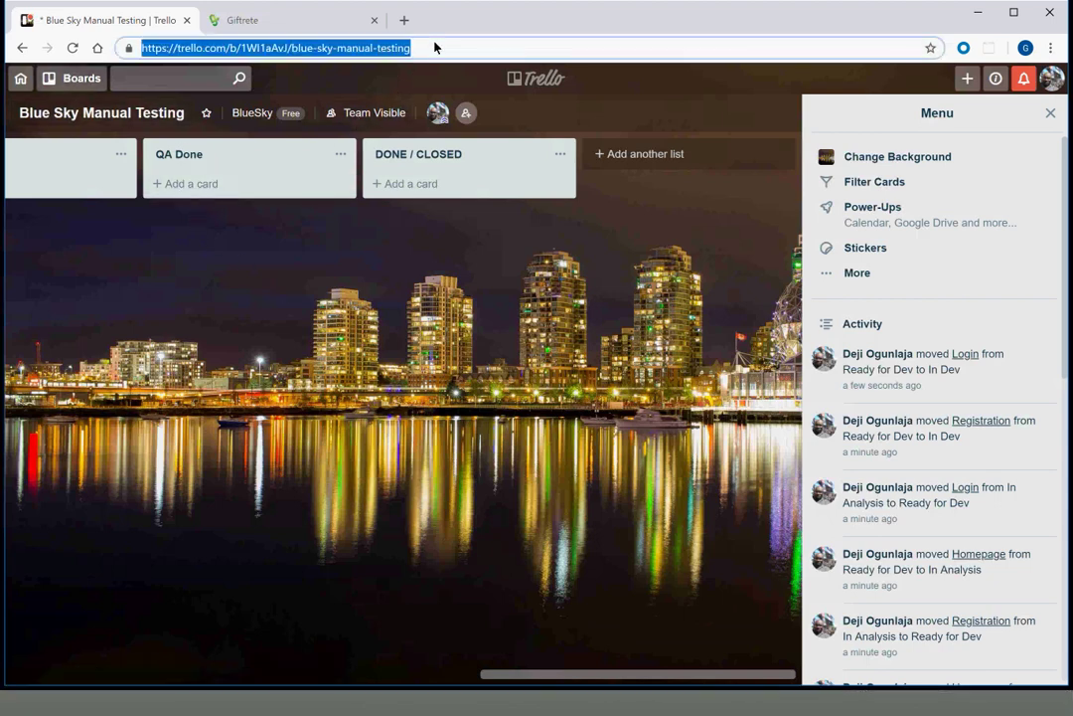
key("Return")
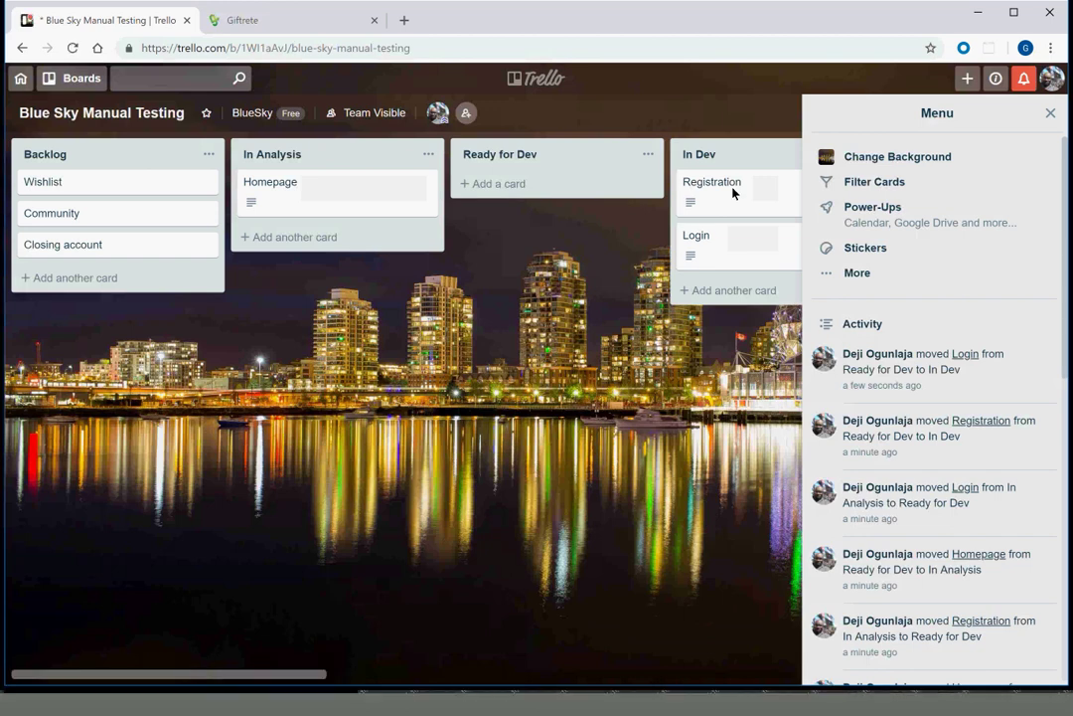
left_click(690, 241)
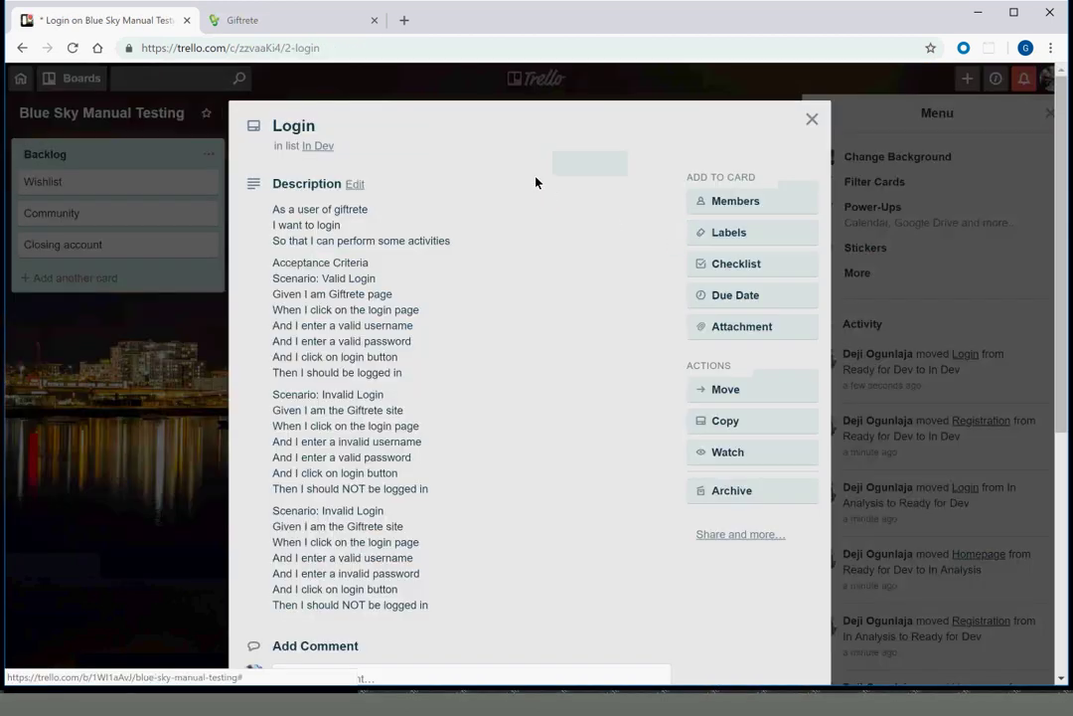
left_click(523, 79)
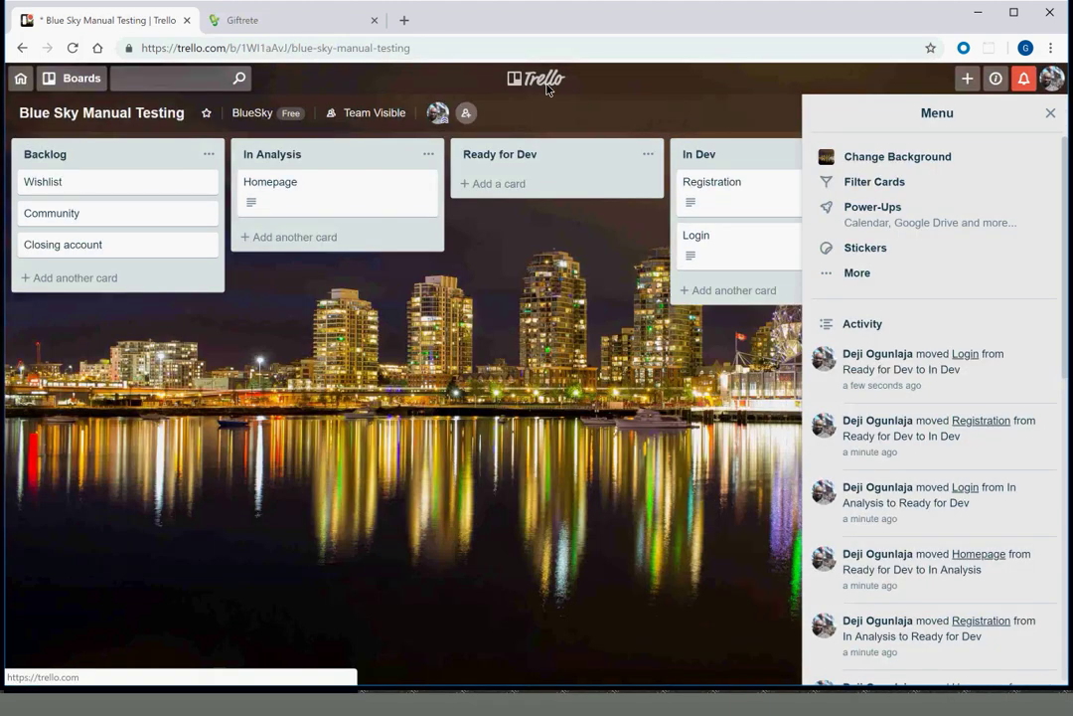